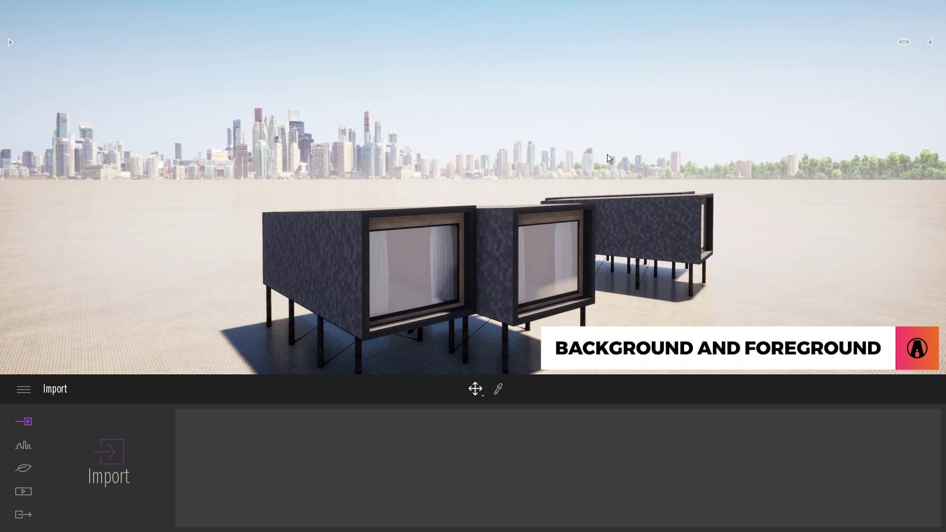
Open the picture choices for the urban context background.
{"action": "key", "text": "q"}
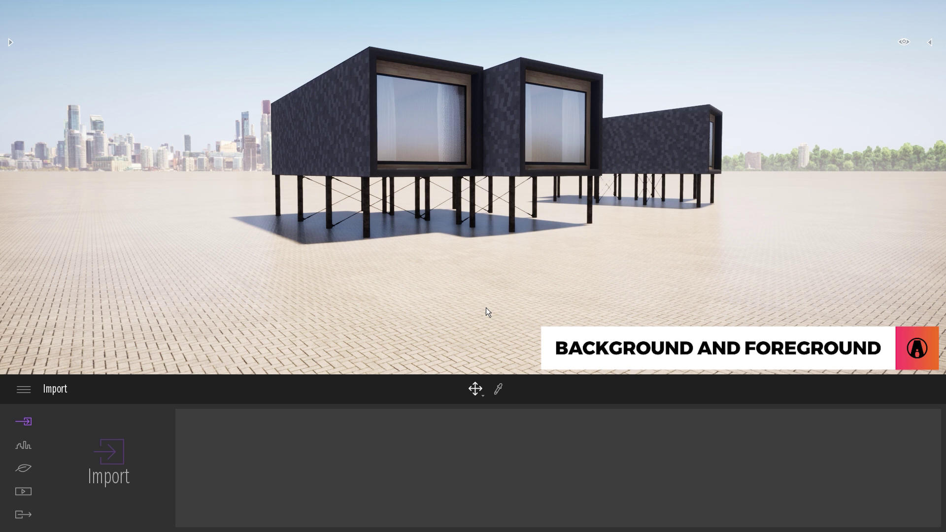
{"action": "middle_click_drag", "start_coordinate": [486, 308], "coordinate": [636, 347], "text": "shift"}
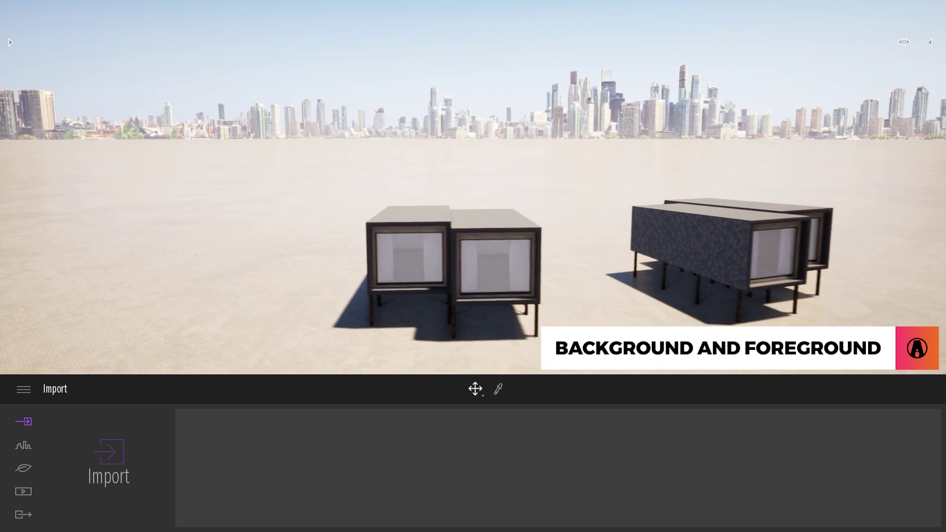
{"action": "middle_click_drag", "start_coordinate": [580, 168], "coordinate": [553, 165]}
{"action": "left_click", "coordinate": [25, 445]}
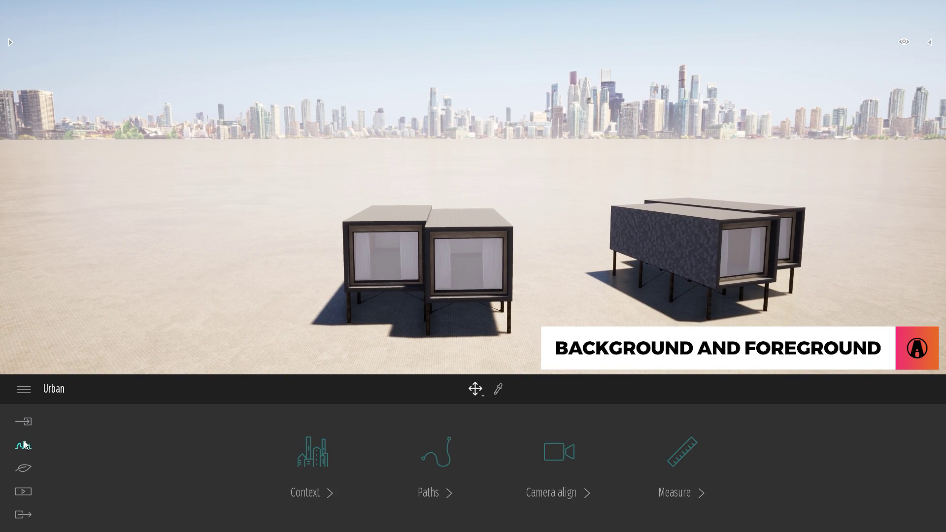
{"action": "left_click", "coordinate": [325, 451]}
{"action": "left_click", "coordinate": [436, 451]}
{"action": "left_click", "coordinate": [411, 463]}
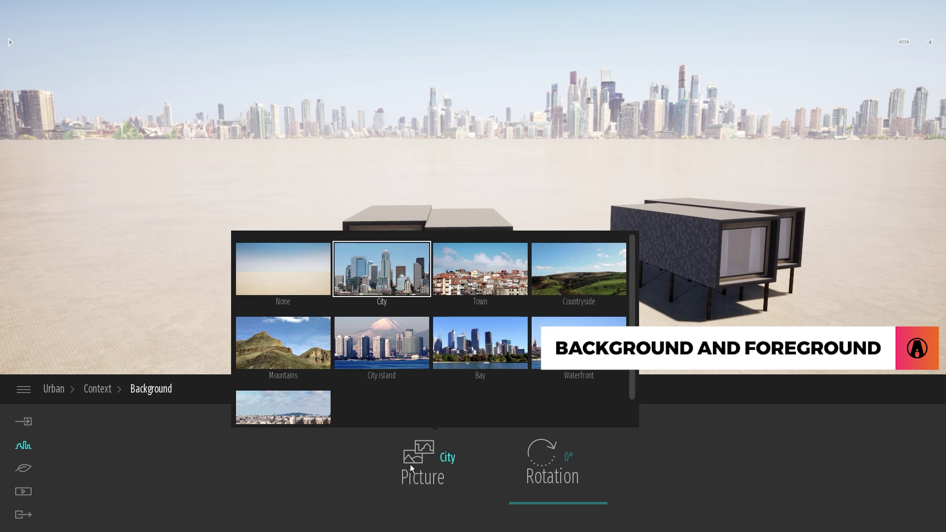
Try the None, City, Town, Countryside, Mountains and City island backgrounds, and rotate the background to 94°.
{"action": "left_click", "coordinate": [304, 291]}
{"action": "left_click", "coordinate": [388, 282]}
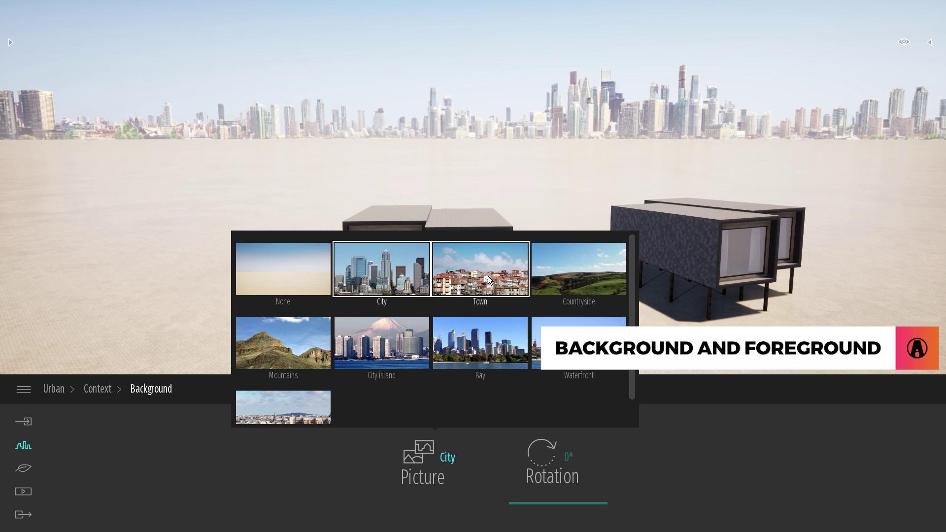
{"action": "left_click", "coordinate": [487, 276]}
{"action": "left_click", "coordinate": [592, 278]}
{"action": "left_click", "coordinate": [308, 348]}
{"action": "left_click", "coordinate": [391, 349]}
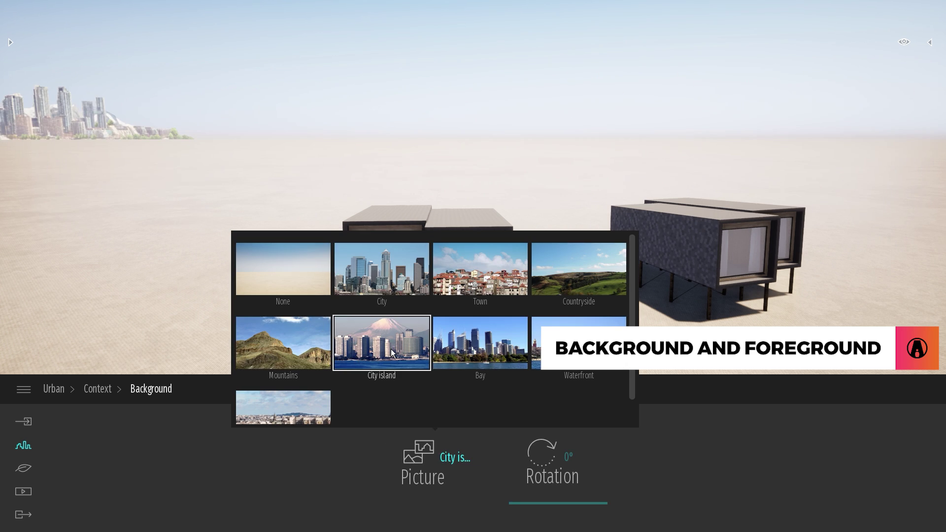
{"action": "left_click", "coordinate": [578, 445]}
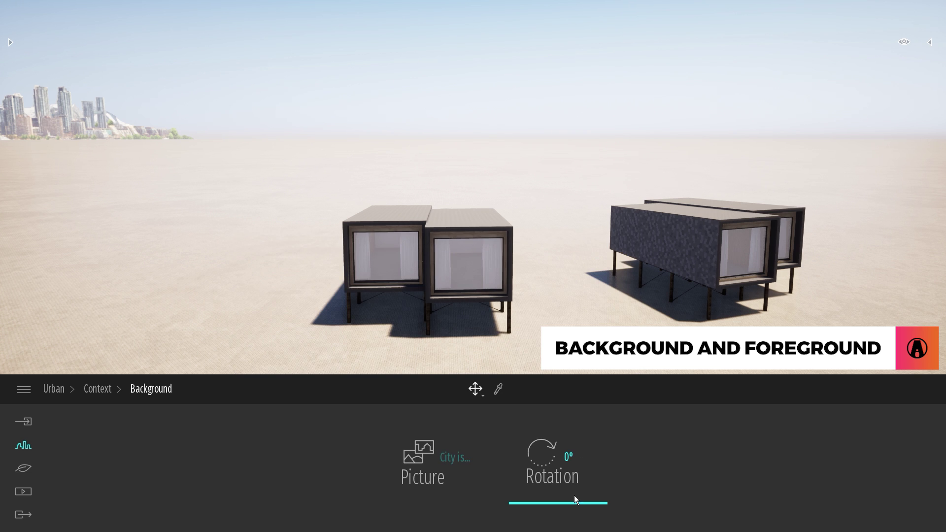
{"action": "left_click_drag", "start_coordinate": [570, 498], "coordinate": [567, 474]}
Set the background picture to Mountains and its rotation to 0°.
{"action": "left_click", "coordinate": [428, 468]}
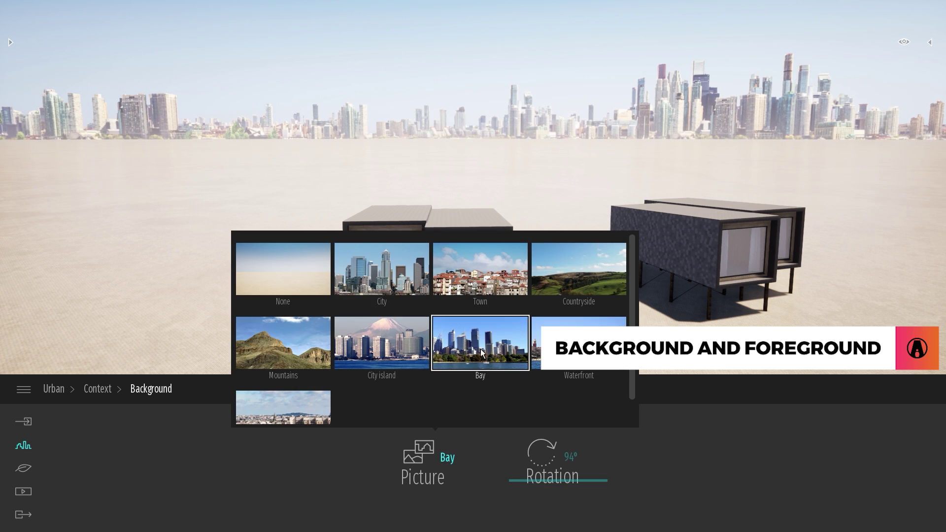
{"action": "left_click", "coordinate": [567, 347]}
{"action": "left_click", "coordinate": [313, 407]}
{"action": "left_click", "coordinate": [284, 345]}
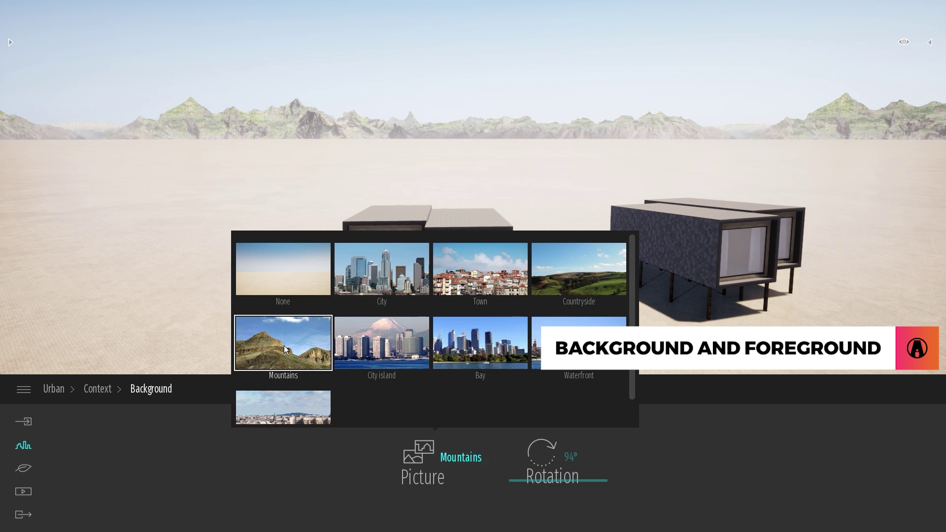
{"action": "left_click_drag", "start_coordinate": [566, 483], "coordinate": [566, 512]}
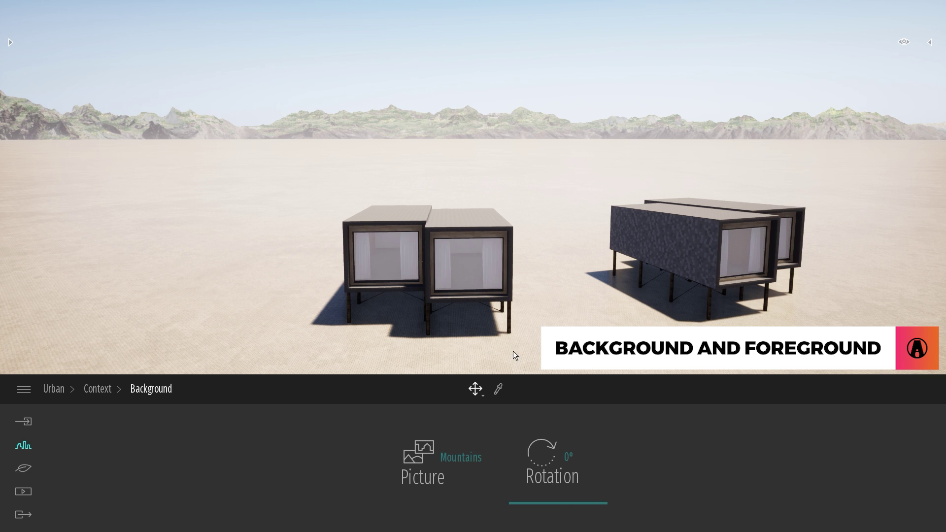
{"action": "right_click_drag", "start_coordinate": [513, 356], "coordinate": [501, 364]}
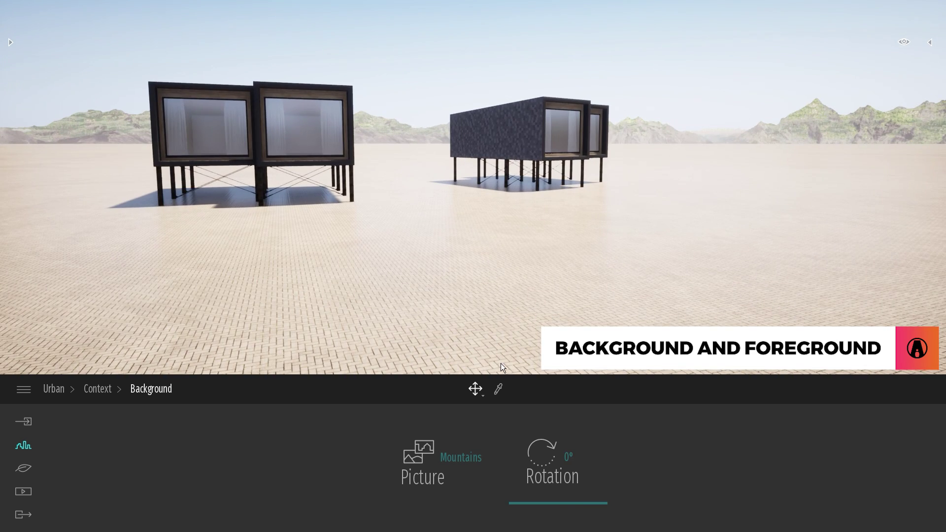
Select the Starting Ground object in the scene list and open the library's ground materials.
{"action": "left_click", "coordinate": [930, 43]}
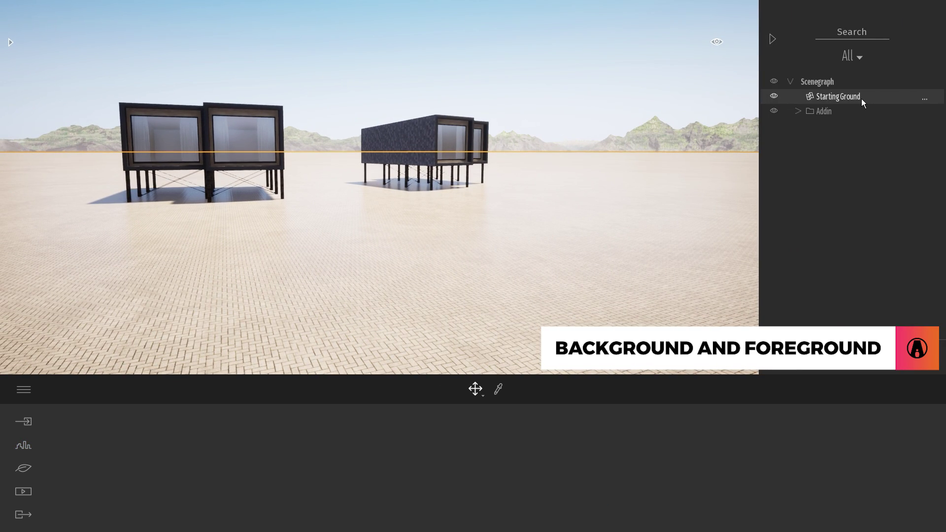
{"action": "left_click", "coordinate": [10, 42]}
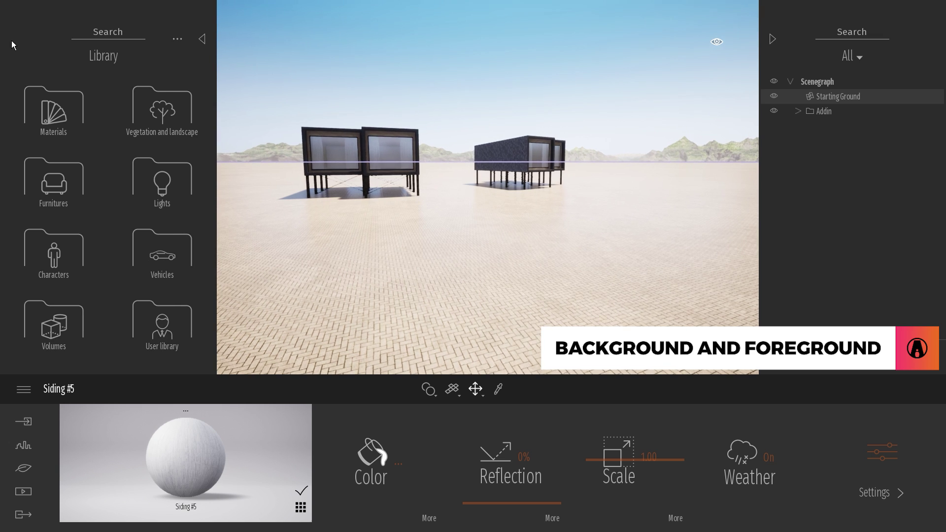
{"action": "left_click", "coordinate": [63, 111]}
{"action": "left_click", "coordinate": [46, 315]}
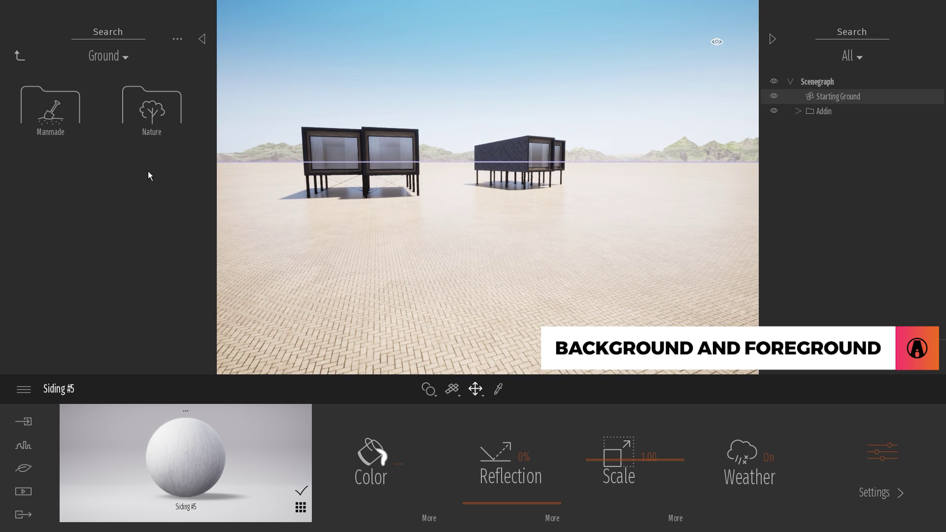
Try the Forest ground 2 and Grass 1 nature materials on the starting ground.
{"action": "left_click", "coordinate": [151, 108]}
{"action": "scroll", "coordinate": [123, 246], "scroll_direction": "down", "scroll_amount": 3}
{"action": "left_click_drag", "start_coordinate": [157, 177], "coordinate": [357, 285]}
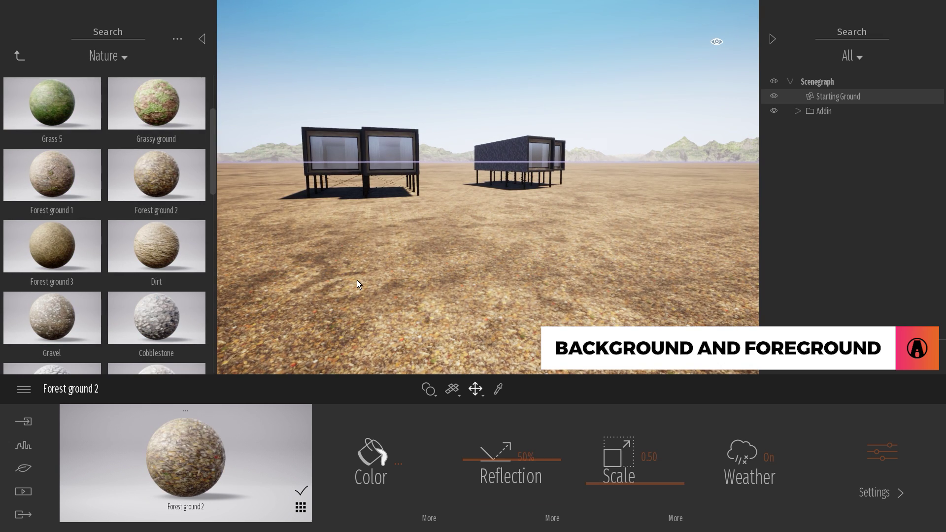
{"action": "scroll", "coordinate": [94, 214], "scroll_direction": "up", "scroll_amount": 3}
{"action": "left_click_drag", "start_coordinate": [59, 103], "coordinate": [395, 294]}
Try the River 01 water material on the starting ground.
{"action": "left_click", "coordinate": [19, 56]}
{"action": "left_click", "coordinate": [19, 57]}
{"action": "scroll", "coordinate": [147, 247], "scroll_direction": "down", "scroll_amount": 5}
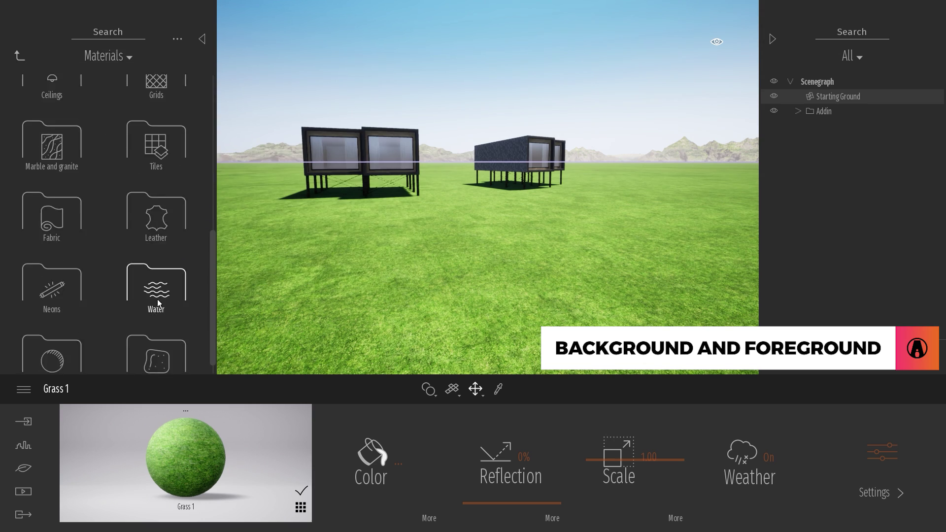
{"action": "left_click", "coordinate": [158, 303]}
{"action": "left_click_drag", "start_coordinate": [54, 245], "coordinate": [371, 276]}
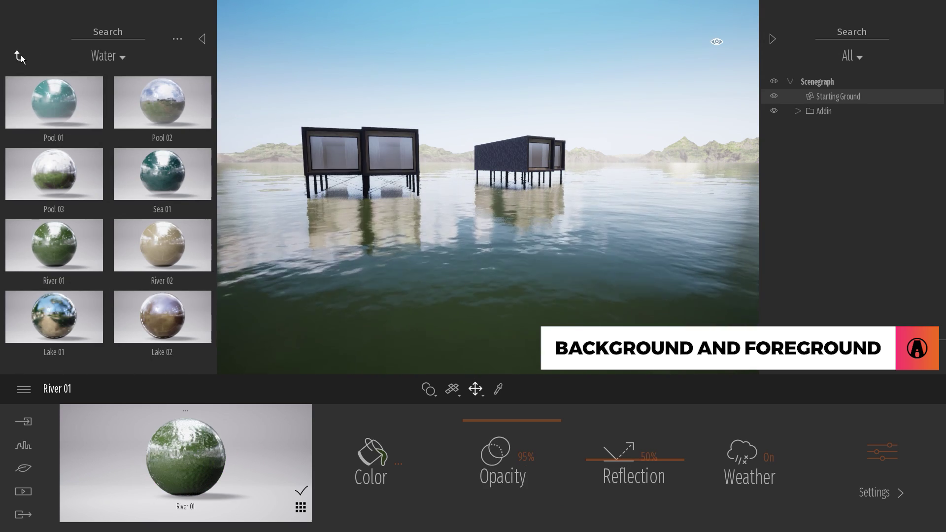
Apply the manmade Old cobblestone material to the starting ground after trying Asphalt 3 and Asphalt 1.
{"action": "left_click", "coordinate": [19, 55]}
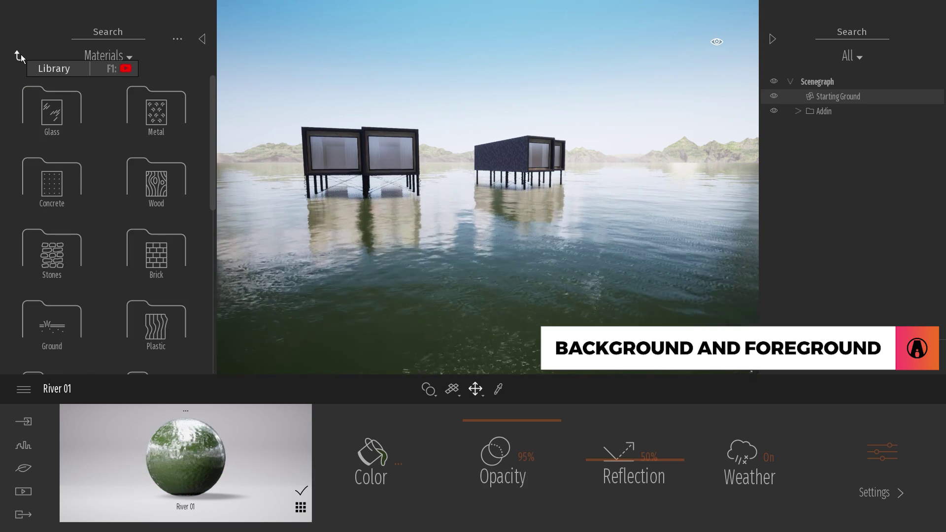
{"action": "left_click", "coordinate": [52, 320]}
{"action": "left_click", "coordinate": [50, 106]}
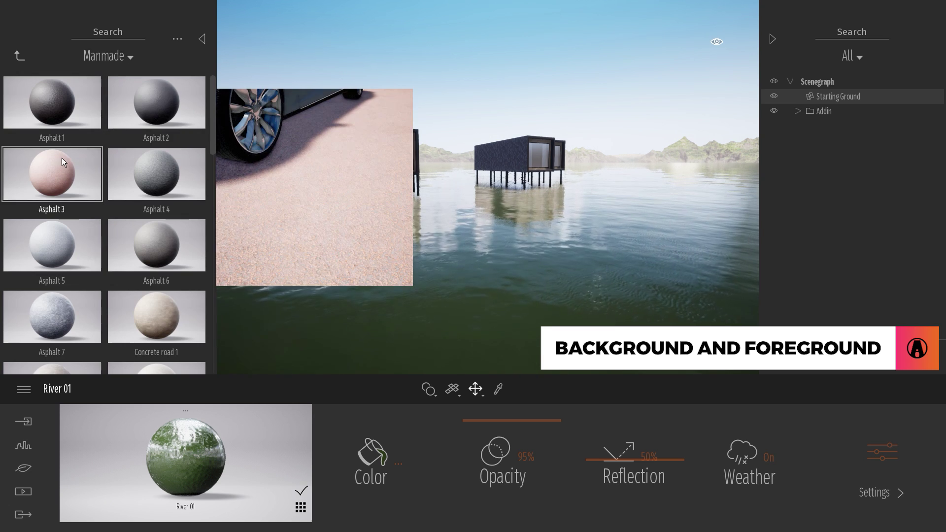
{"action": "left_click_drag", "start_coordinate": [61, 157], "coordinate": [404, 301]}
{"action": "left_click_drag", "start_coordinate": [51, 102], "coordinate": [412, 308]}
{"action": "scroll", "coordinate": [141, 268], "scroll_direction": "down", "scroll_amount": 5}
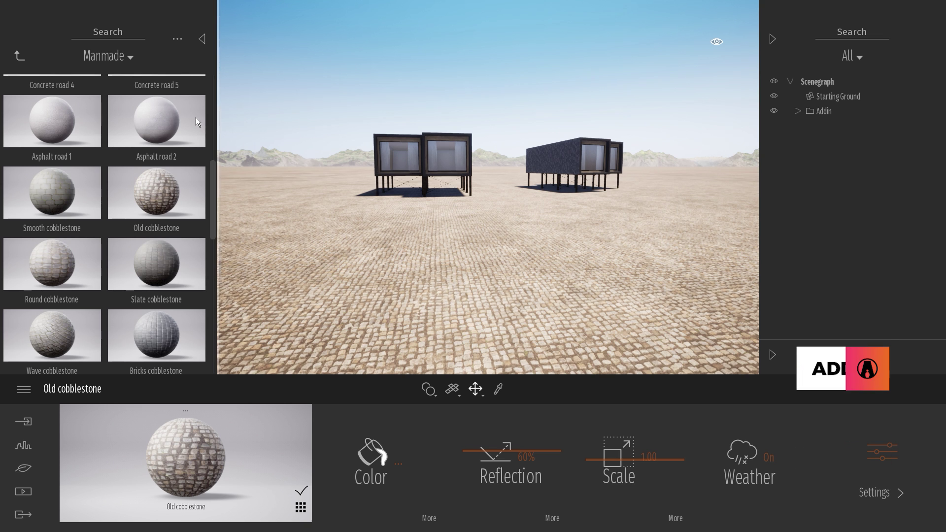
Place the Flat landscape from the vegetation and landscape library into the scene.
{"action": "left_click", "coordinate": [20, 53]}
{"action": "left_click", "coordinate": [21, 53]}
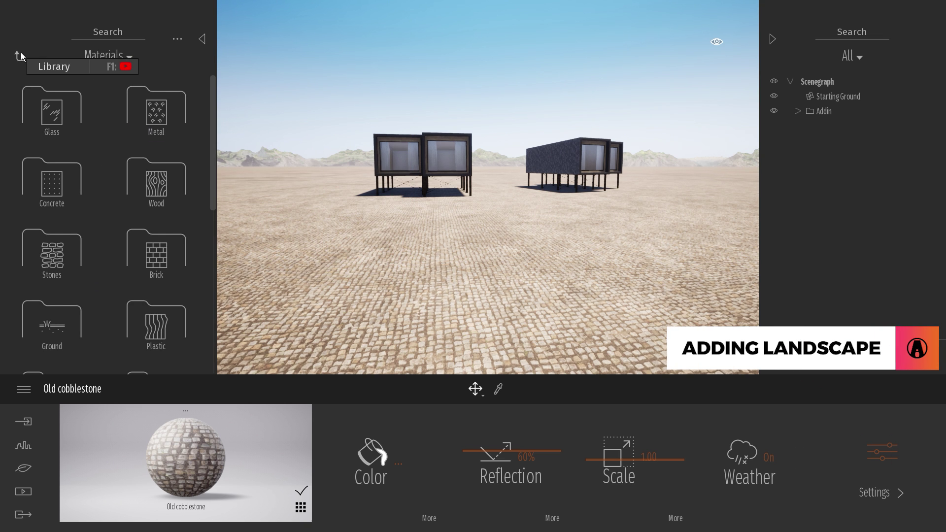
{"action": "left_click", "coordinate": [20, 53]}
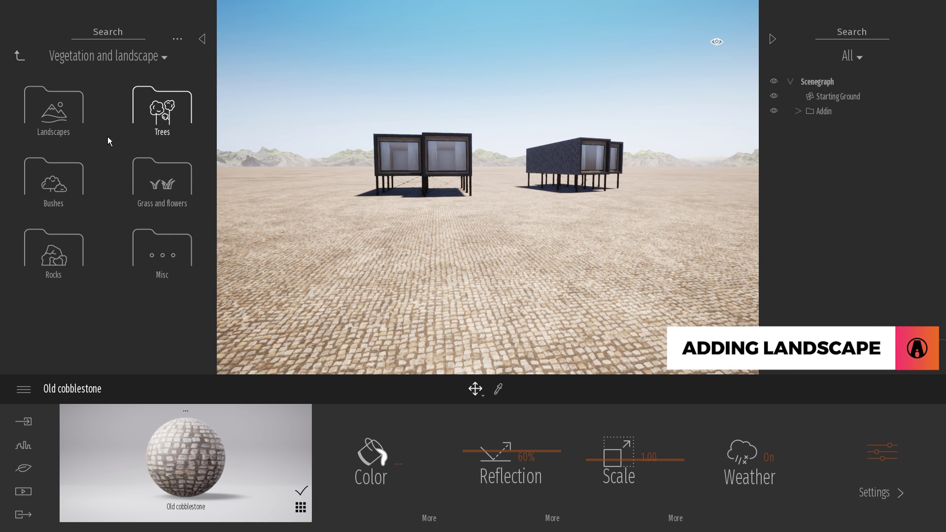
{"action": "left_click", "coordinate": [65, 110]}
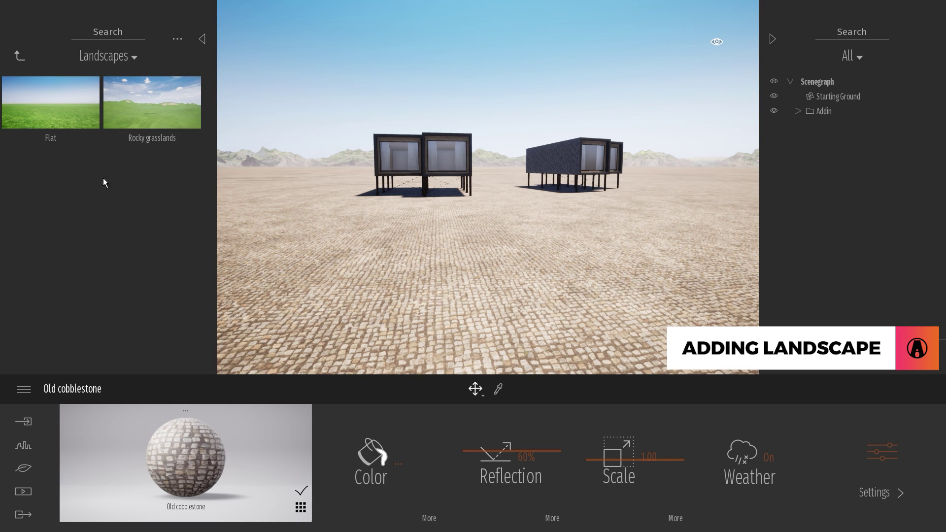
{"action": "left_click_drag", "start_coordinate": [41, 99], "coordinate": [352, 222]}
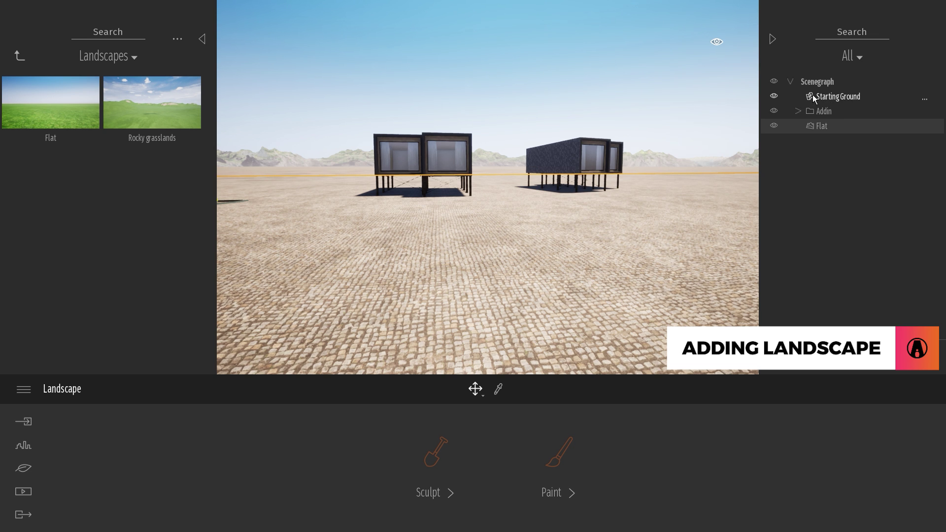
Hide and reshow the Starting Ground, and raise the Flat landscape slightly above it.
{"action": "left_click", "coordinate": [774, 97]}
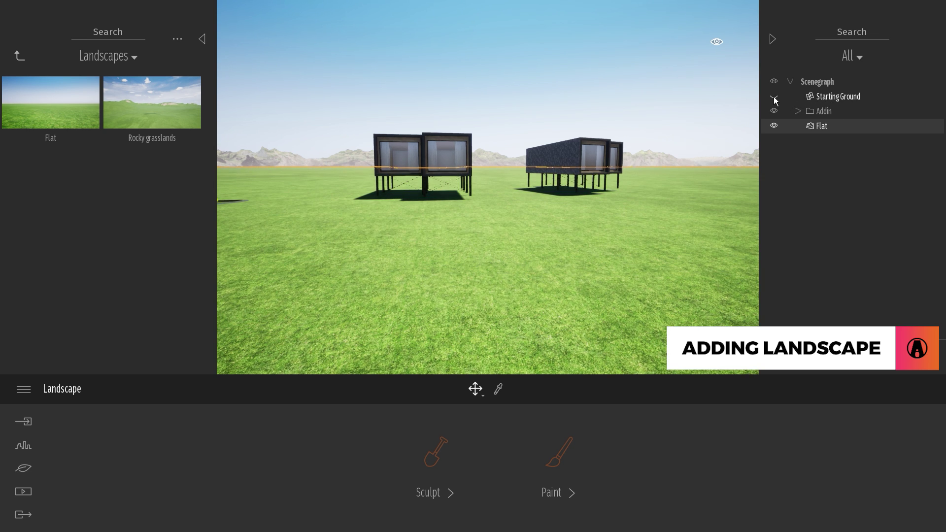
{"action": "left_click", "coordinate": [774, 97]}
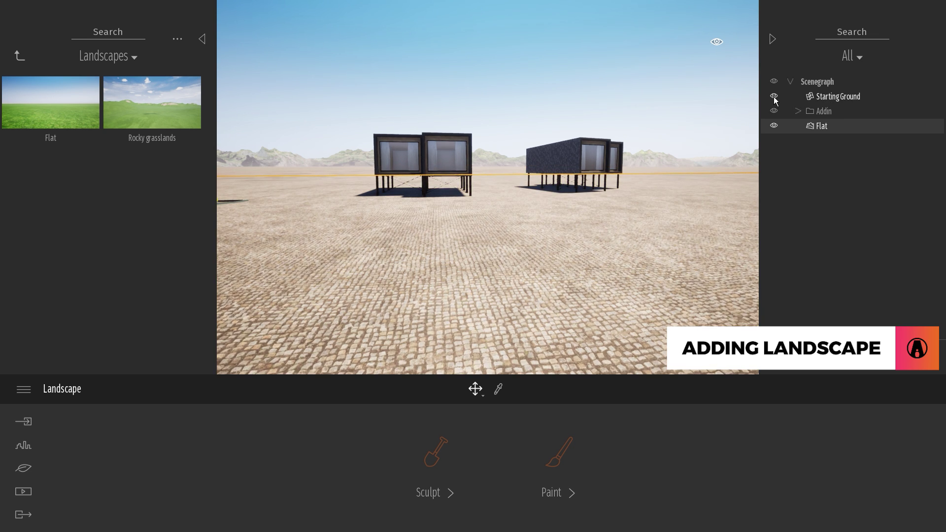
{"action": "left_click", "coordinate": [684, 195]}
{"action": "right_click_drag", "start_coordinate": [683, 195], "coordinate": [601, 189]}
{"action": "left_click", "coordinate": [820, 126]}
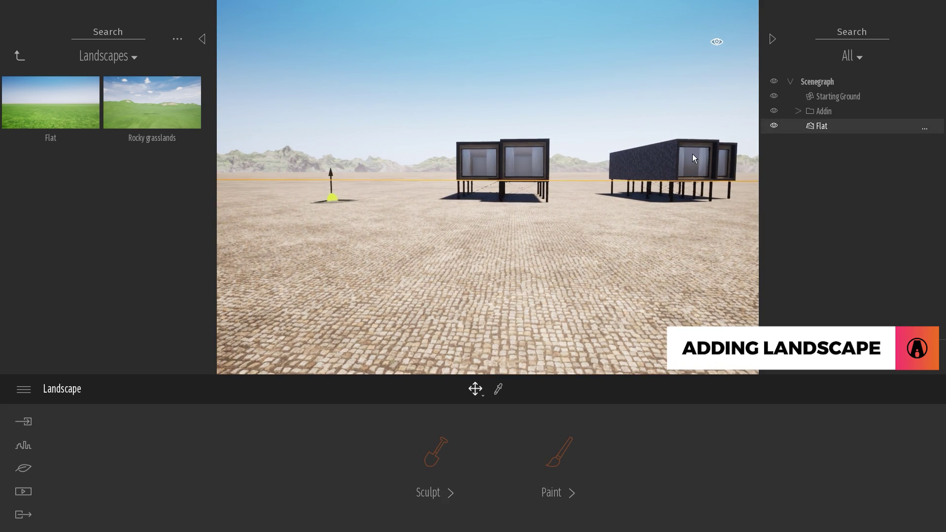
{"action": "mouse_move", "coordinate": [331, 173]}
{"action": "left_mouse_down"}
{"action": "mouse_move", "coordinate": [336, 157]}
{"action": "mouse_move", "coordinate": [336, 166]}
{"action": "left_mouse_up"}
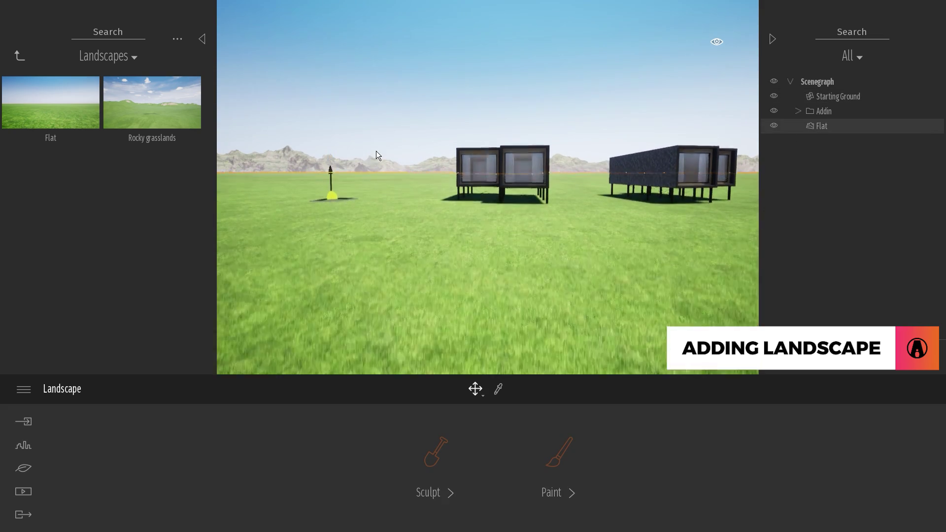
Toggle the Flat landscape's visibility off and back on to compare it with the Starting Ground.
{"action": "middle_click_drag", "start_coordinate": [538, 220], "coordinate": [602, 185], "text": "shift"}
{"action": "left_click", "coordinate": [815, 99]}
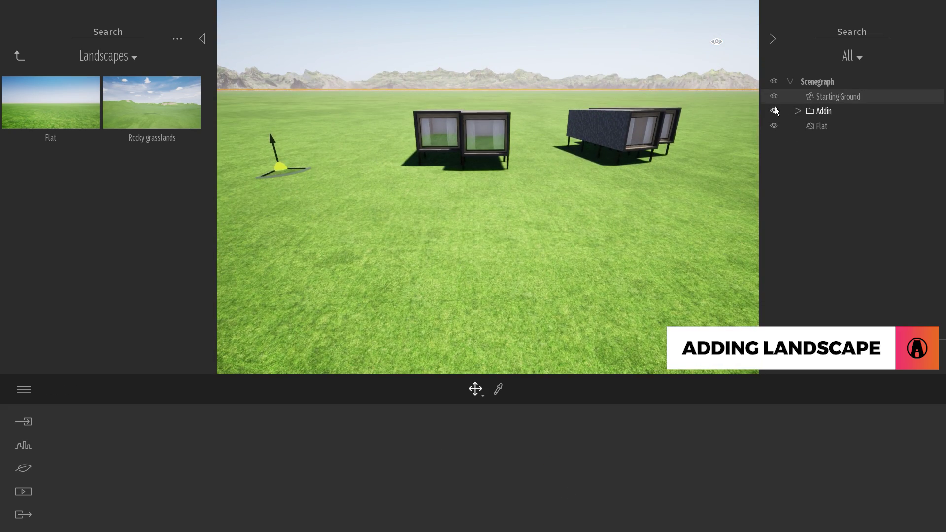
{"action": "left_click", "coordinate": [774, 126]}
{"action": "left_click", "coordinate": [774, 126]}
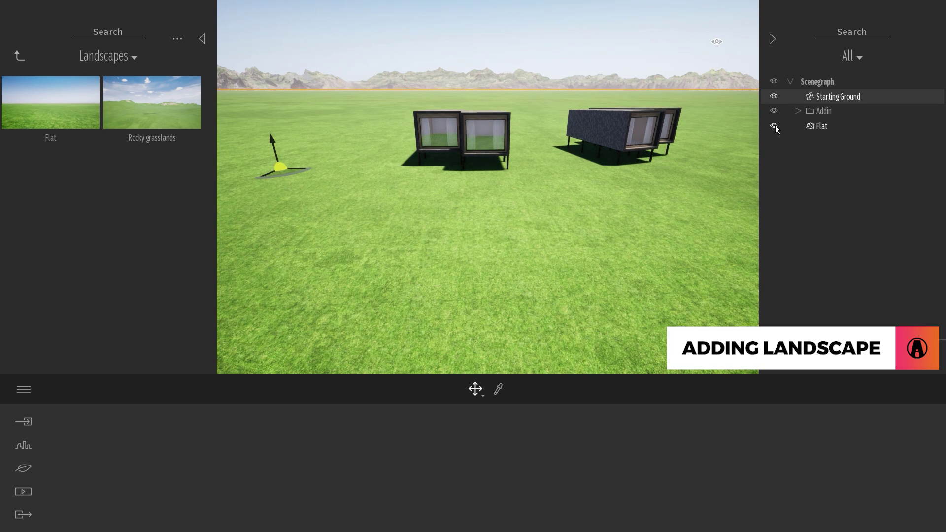
Open the sculpting tools for the Flat landscape.
{"action": "left_click", "coordinate": [829, 127]}
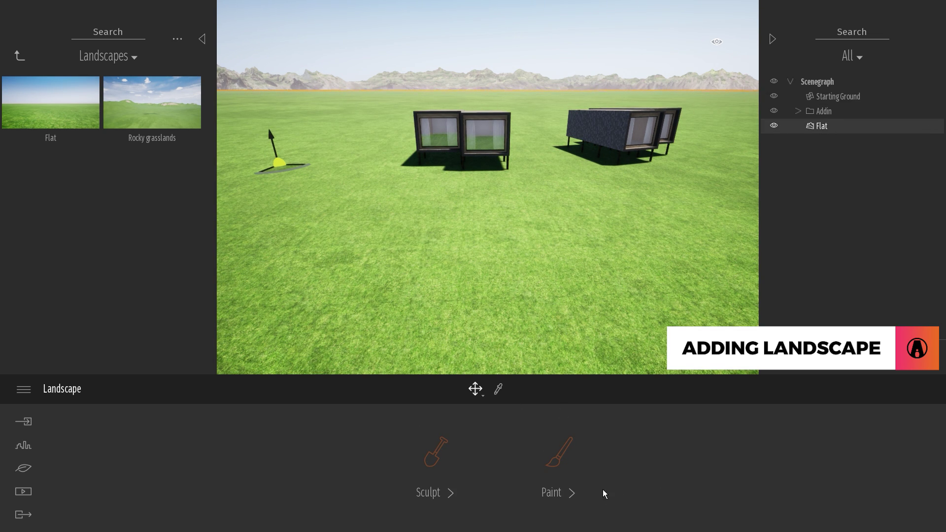
{"action": "left_click", "coordinate": [433, 451]}
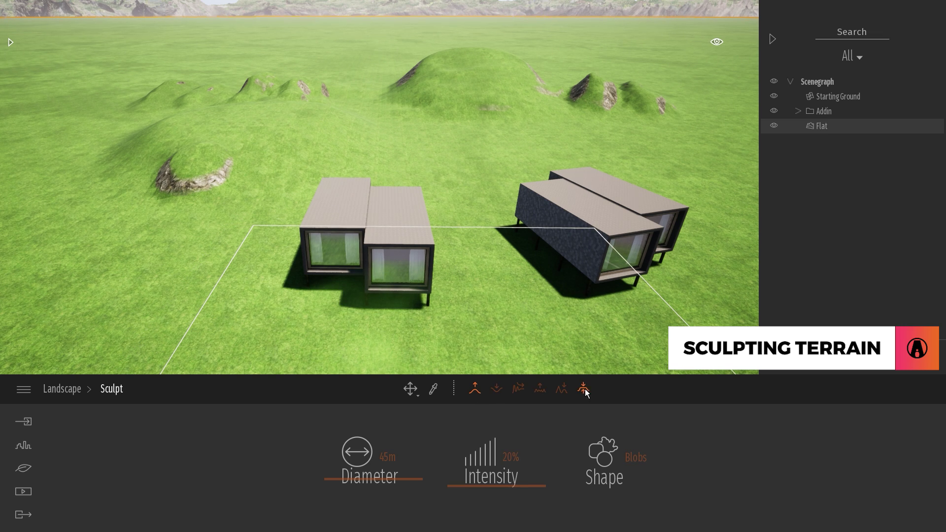
Dig a round hollow into the landscape in front of the cabins using the Circle brush shape.
{"action": "left_click", "coordinate": [496, 388]}
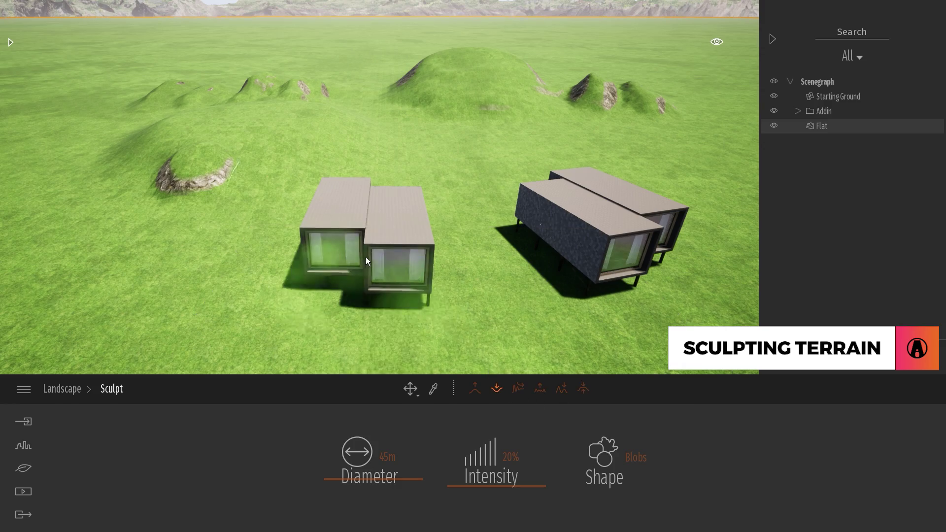
{"action": "key", "text": "s"}
{"action": "right_click_drag", "start_coordinate": [365, 256], "coordinate": [447, 421]}
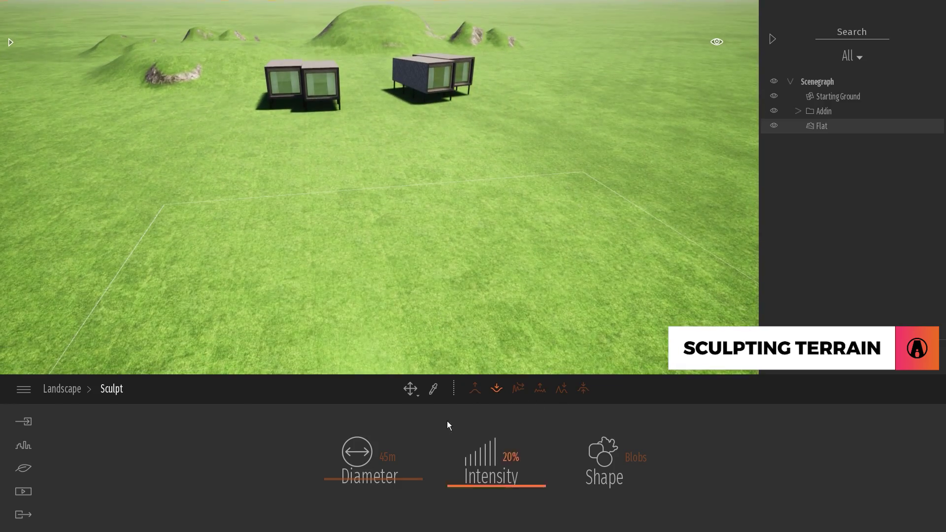
{"action": "left_click", "coordinate": [588, 449]}
{"action": "left_click", "coordinate": [480, 379]}
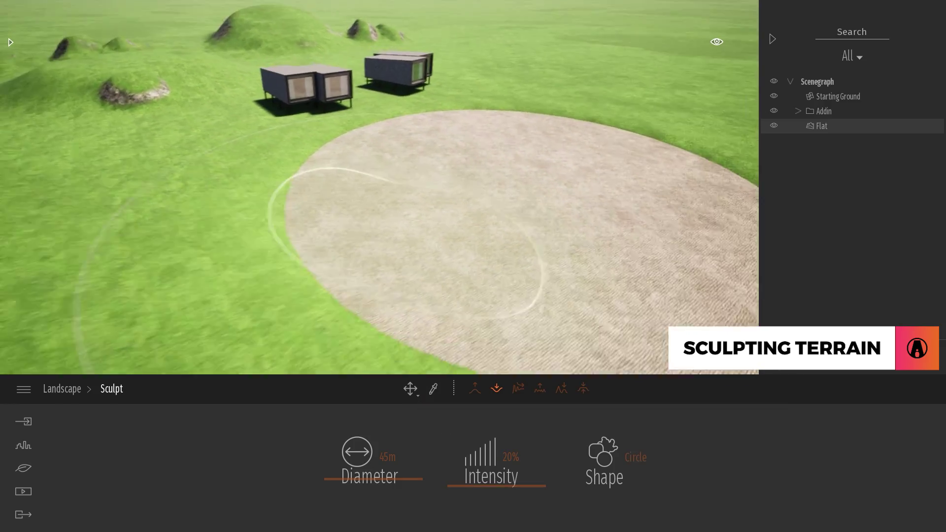
Widen the hollow toward the foreground with the brush diameter at 31 m, and hide the Starting Ground.
{"action": "left_click_drag", "start_coordinate": [369, 479], "coordinate": [354, 479]}
{"action": "left_click", "coordinate": [382, 308]}
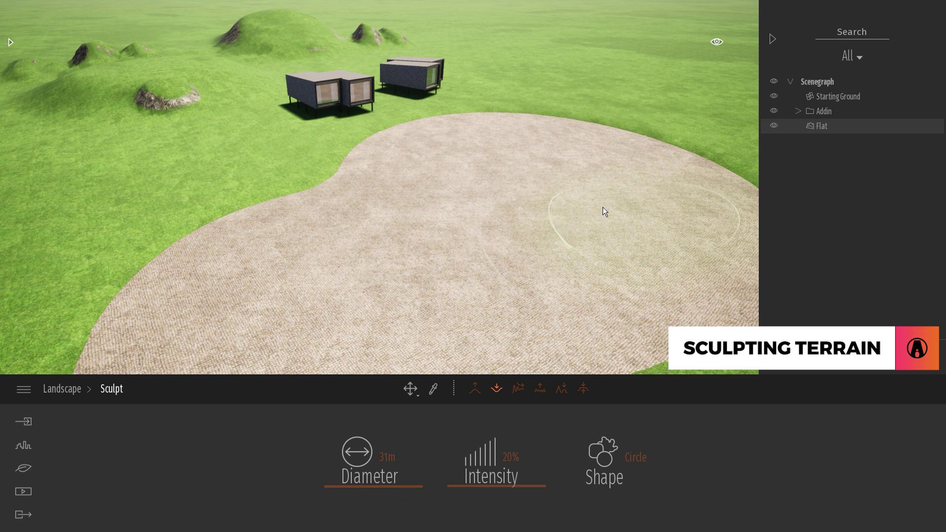
{"action": "left_click", "coordinate": [814, 93]}
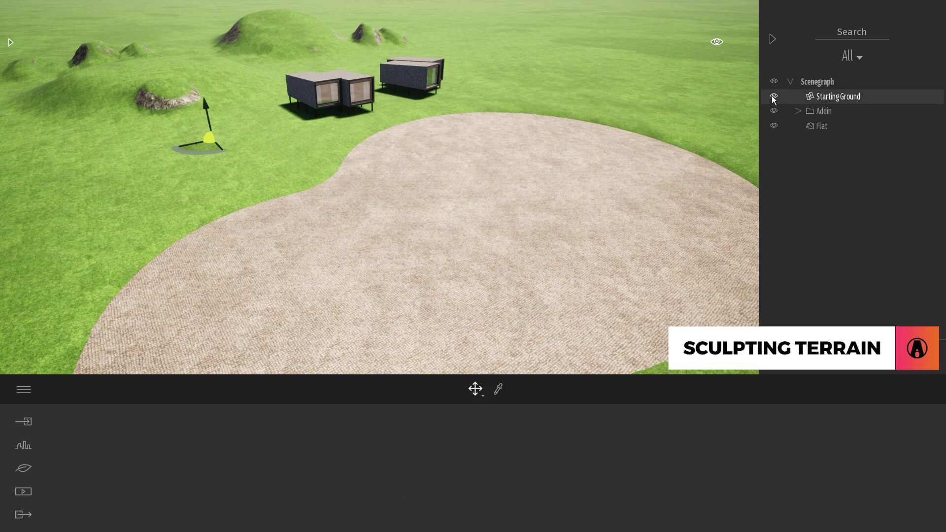
{"action": "left_click", "coordinate": [774, 96]}
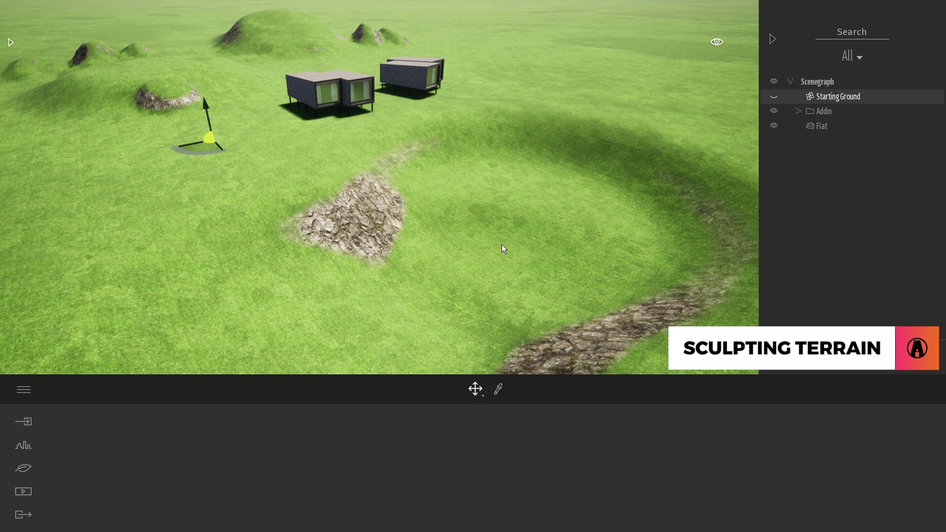
Reshape and deepen the hollow in the Flat landscape with the 31 m Circle brush at 20% intensity, and show the Starting Ground again.
{"action": "left_click", "coordinate": [483, 326]}
{"action": "left_click", "coordinate": [451, 471]}
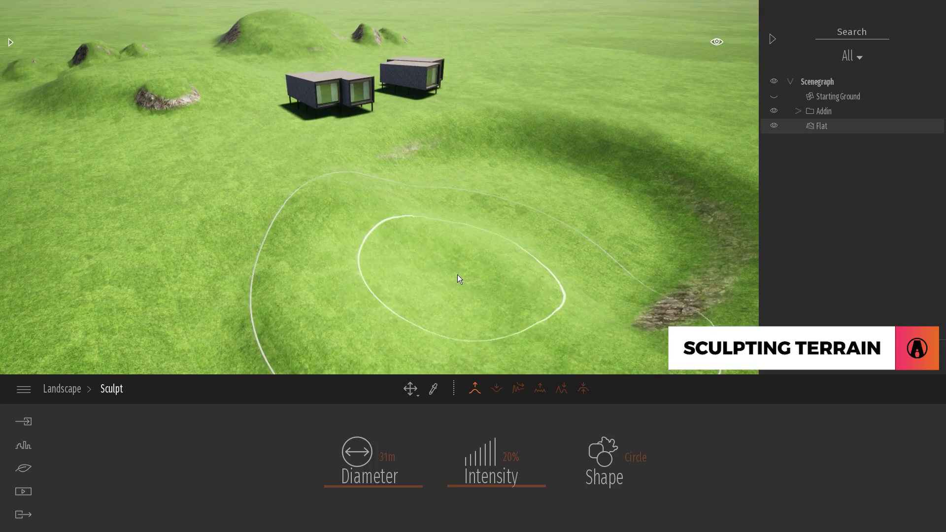
{"action": "left_click", "coordinate": [496, 388]}
{"action": "left_click_drag", "start_coordinate": [551, 247], "coordinate": [515, 225]}
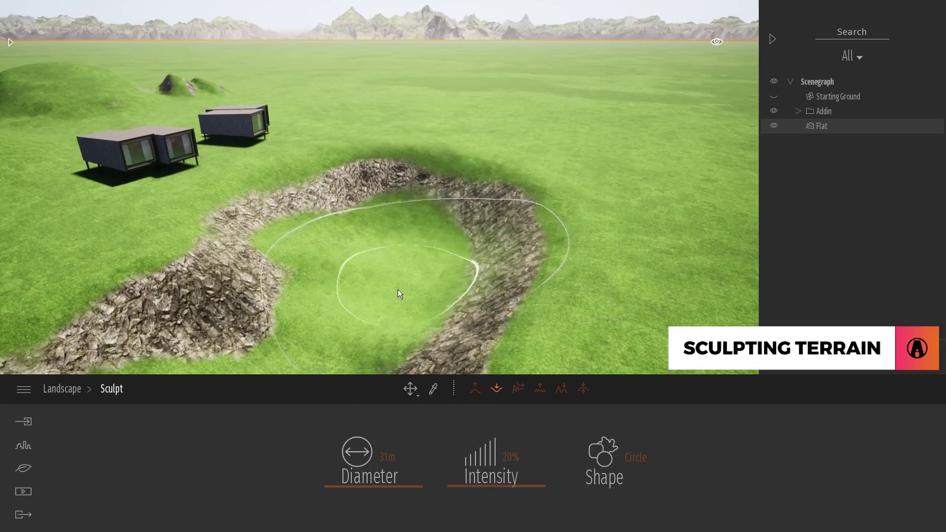
{"action": "mouse_move", "coordinate": [397, 288]}
{"action": "left_mouse_down"}
{"action": "mouse_move", "coordinate": [492, 321]}
{"action": "mouse_move", "coordinate": [642, 240]}
{"action": "mouse_move", "coordinate": [744, 125]}
{"action": "left_mouse_up"}
{"action": "left_click", "coordinate": [774, 96]}
{"action": "left_click", "coordinate": [828, 96]}
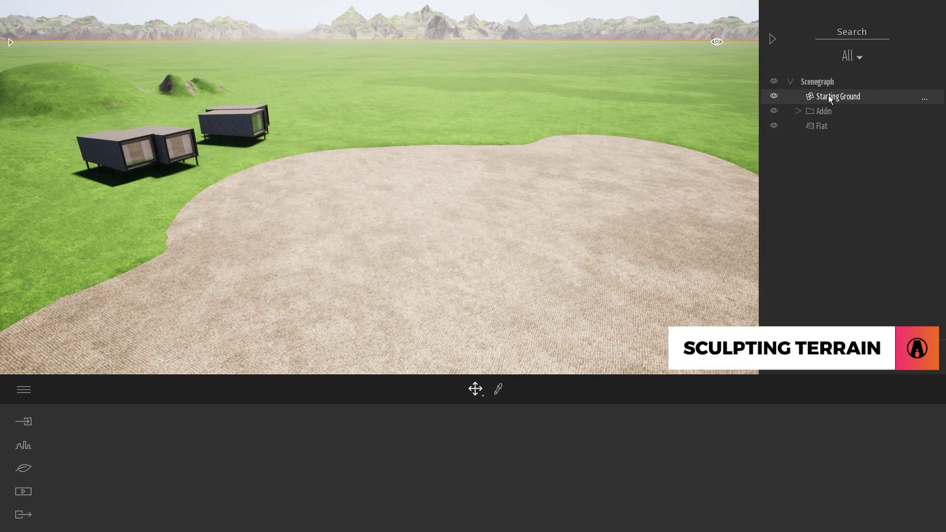
Search the library for water and apply the River 02 material to the Starting Ground.
{"action": "left_click", "coordinate": [11, 42]}
{"action": "left_click", "coordinate": [16, 58]}
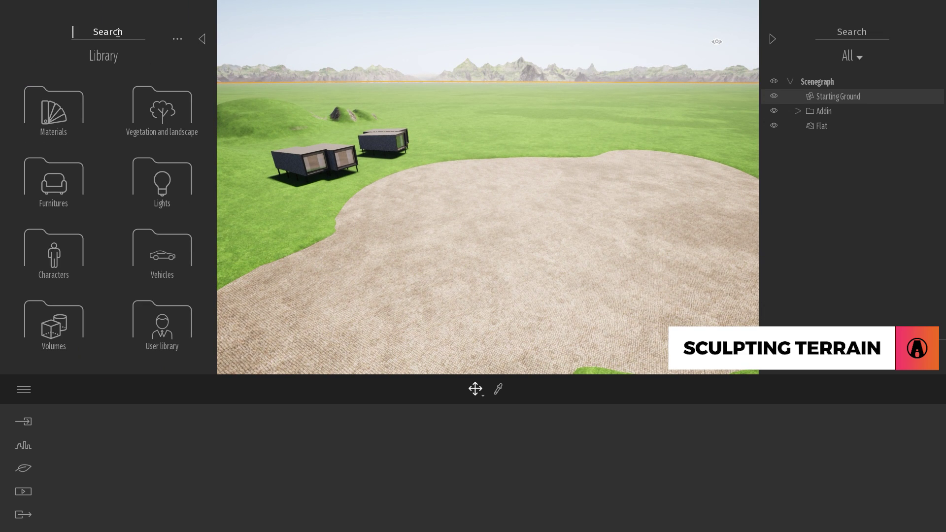
{"action": "type", "text": "water"}
{"action": "left_click", "coordinate": [106, 104]}
{"action": "scroll", "coordinate": [132, 197], "scroll_direction": "down", "scroll_amount": 1}
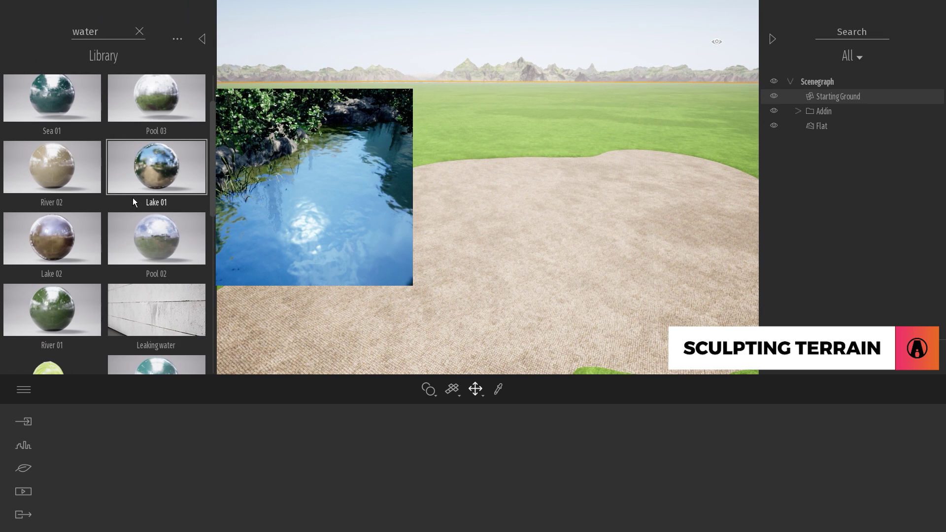
{"action": "mouse_move", "coordinate": [59, 180]}
{"action": "left_click_drag", "start_coordinate": [58, 181], "coordinate": [291, 294]}
Try the Sea 01 water material on the Starting Ground, and replace it with River 01.
{"action": "left_click", "coordinate": [19, 55]}
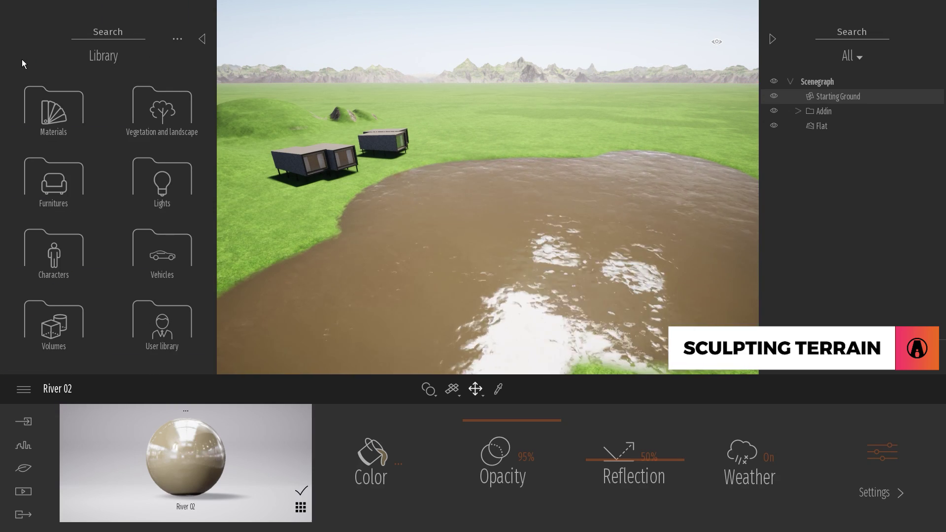
{"action": "left_click", "coordinate": [45, 108]}
{"action": "scroll", "coordinate": [46, 110], "scroll_direction": "down", "scroll_amount": 5}
{"action": "left_click", "coordinate": [154, 291]}
{"action": "left_click_drag", "start_coordinate": [162, 174], "coordinate": [345, 256]}
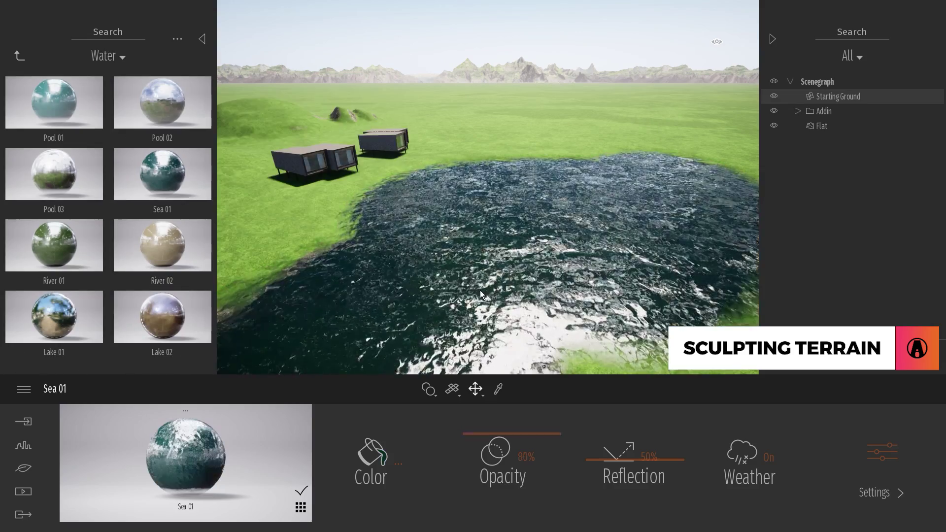
{"action": "left_click_drag", "start_coordinate": [54, 245], "coordinate": [435, 292]}
Sculpt rough rocky hills behind the cabins with a 91 m Blobs brush at 10% intensity, and choose the Smooth circle shape.
{"action": "right_click_drag", "start_coordinate": [434, 292], "coordinate": [325, 296]}
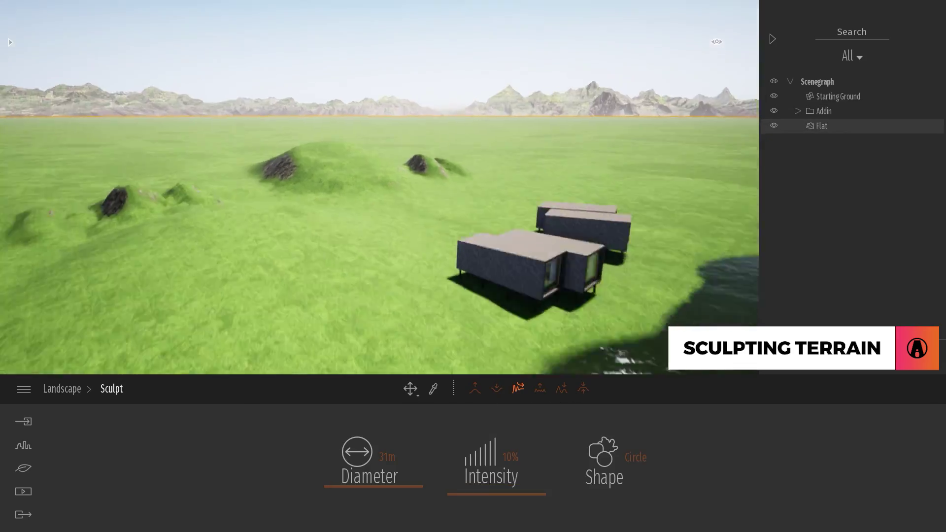
{"action": "left_click", "coordinate": [480, 394]}
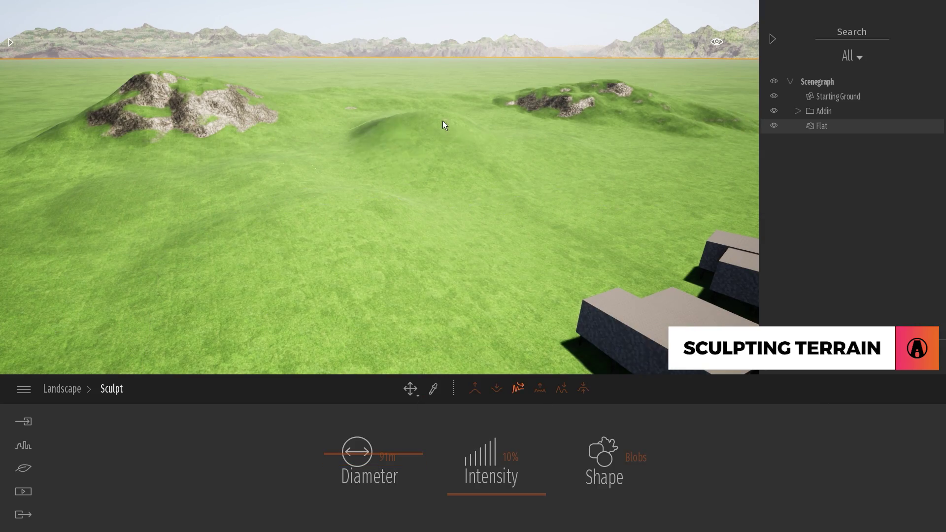
{"action": "left_click", "coordinate": [602, 452]}
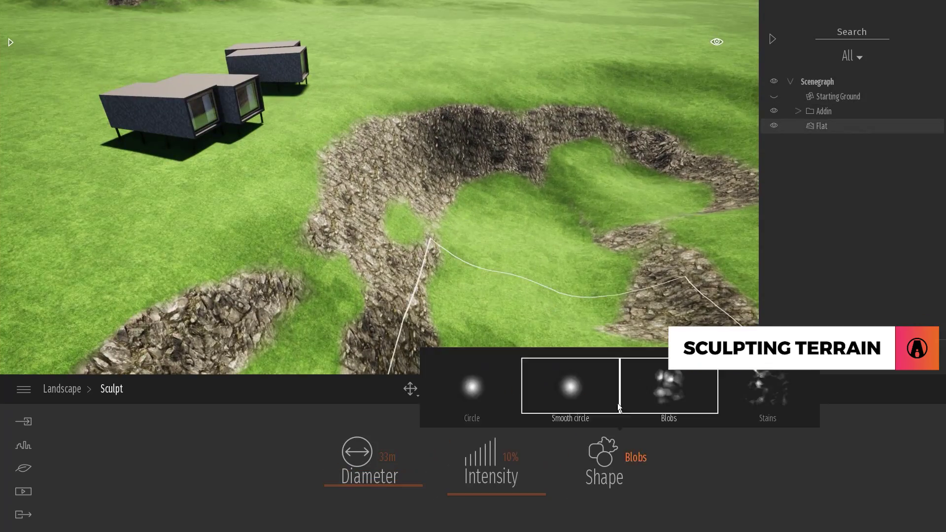
{"action": "left_click", "coordinate": [594, 401]}
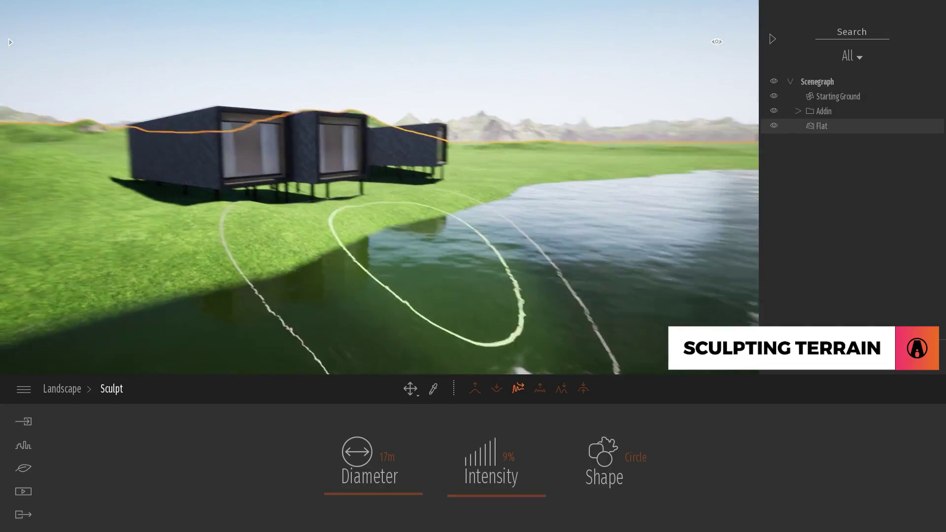
Paint Grassy ground over the lake bank with a 10 m Circle brush, and cover the hollow's floor at 36 m diameter.
{"action": "left_click", "coordinate": [61, 389]}
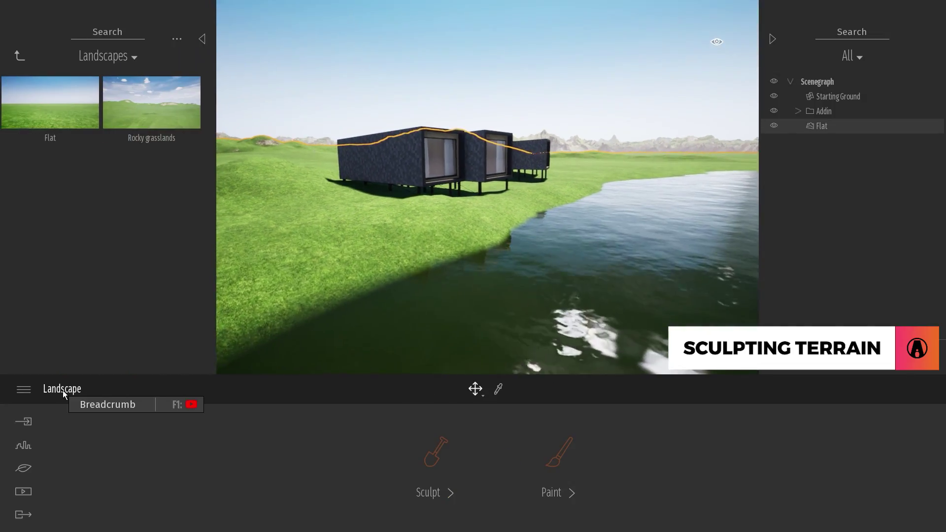
{"action": "left_click", "coordinate": [555, 461]}
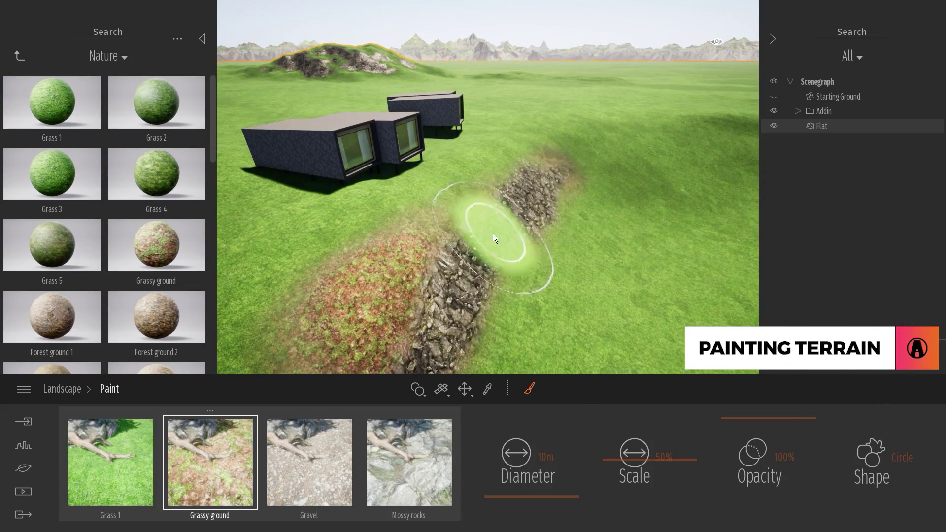
{"action": "left_click_drag", "start_coordinate": [646, 156], "coordinate": [518, 135]}
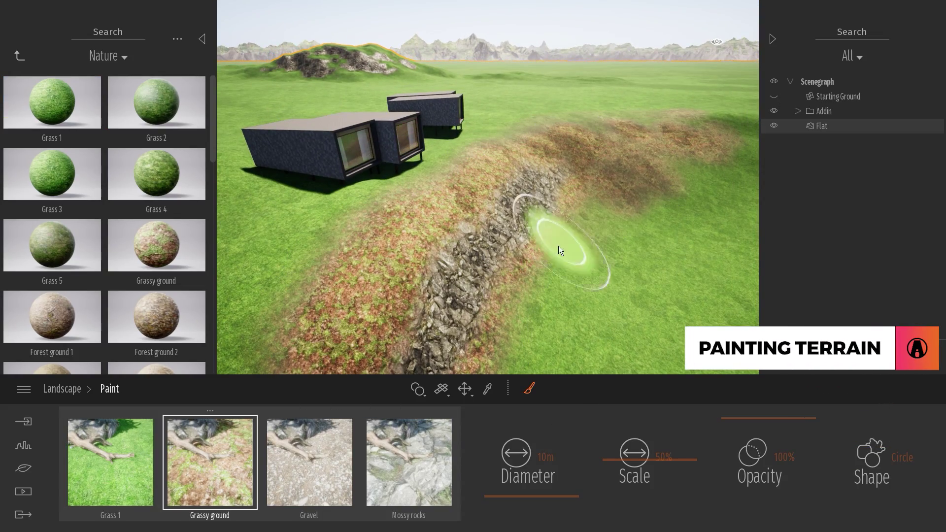
{"action": "scroll", "coordinate": [558, 246], "scroll_direction": "up", "scroll_amount": 5}
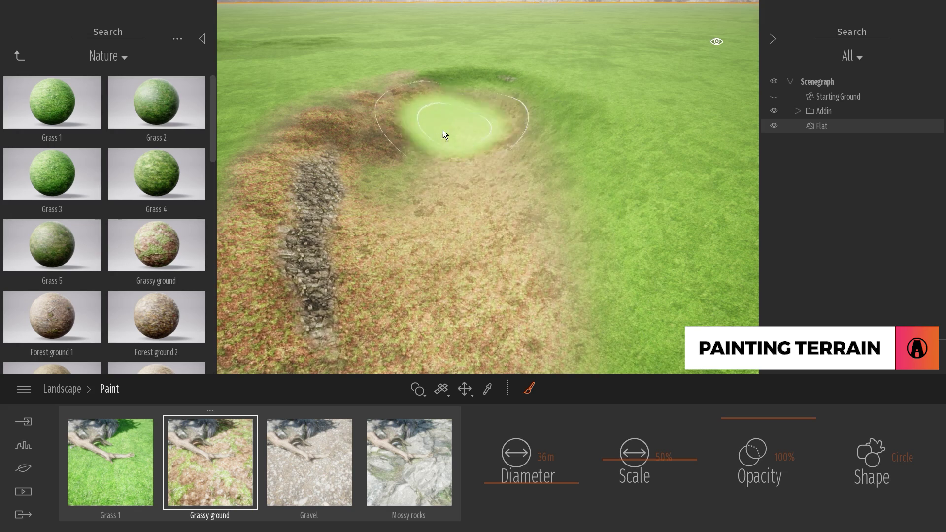
Set the Grassy ground texture scale to 47% and paint more of the hollow with the Blobs shape.
{"action": "scroll", "coordinate": [758, 432], "scroll_direction": "down", "scroll_amount": 6}
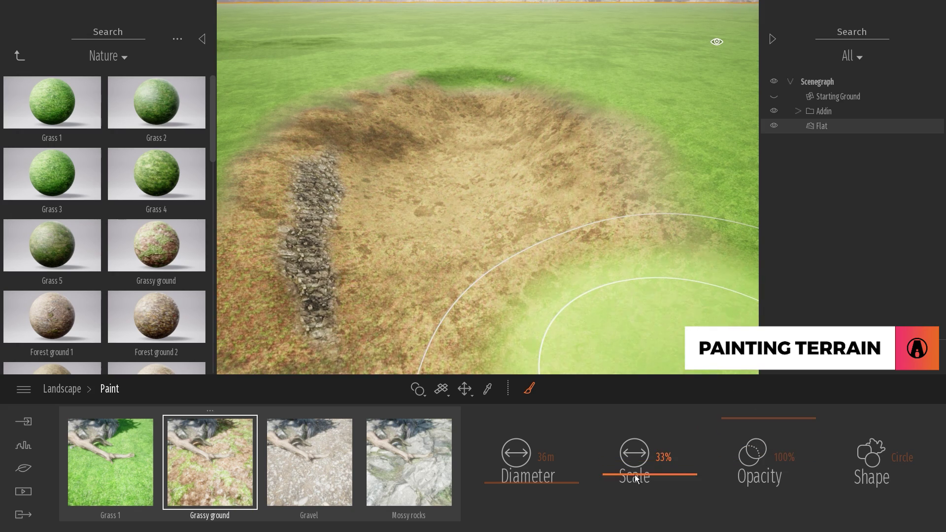
{"action": "scroll", "coordinate": [628, 452], "scroll_direction": "up", "scroll_amount": 2}
{"action": "mouse_move", "coordinate": [628, 451]}
{"action": "left_mouse_down"}
{"action": "mouse_move", "coordinate": [629, 416]}
{"action": "mouse_move", "coordinate": [631, 463]}
{"action": "left_mouse_up"}
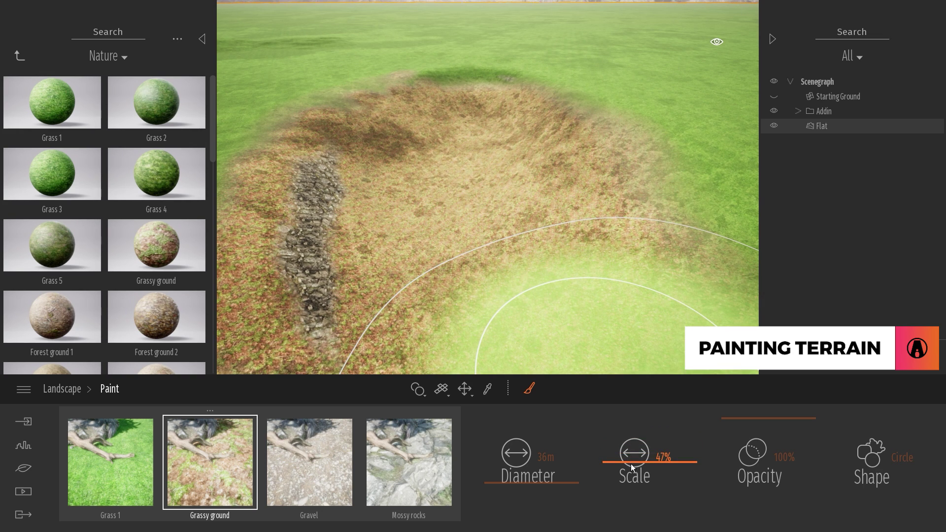
{"action": "left_click", "coordinate": [885, 460]}
{"action": "left_click_drag", "start_coordinate": [614, 200], "coordinate": [652, 186]}
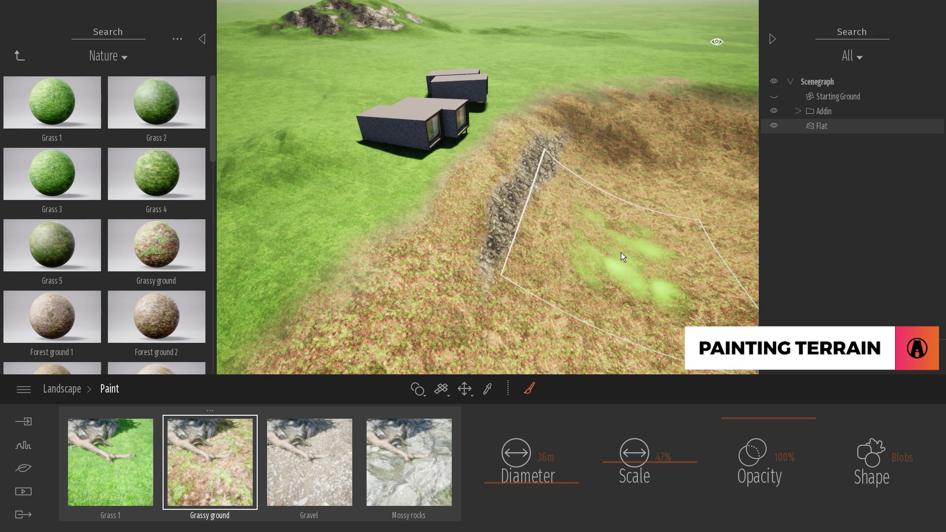
Search the Nature materials for sand and replace the Grassy ground paint layer with Desert sand.
{"action": "left_click", "coordinate": [109, 28]}
{"action": "type", "text": "sand"}
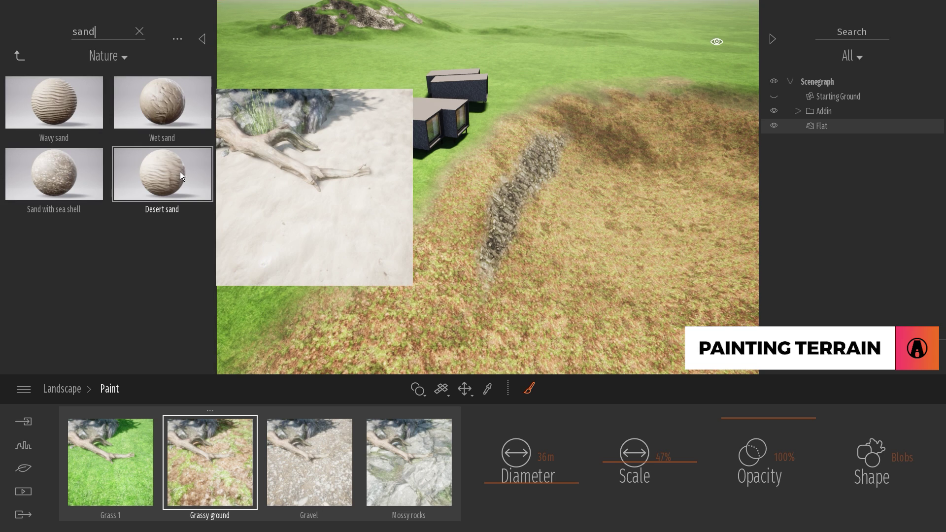
{"action": "left_click_drag", "start_coordinate": [179, 171], "coordinate": [262, 309]}
{"action": "left_click_drag", "start_coordinate": [215, 465], "coordinate": [220, 464]}
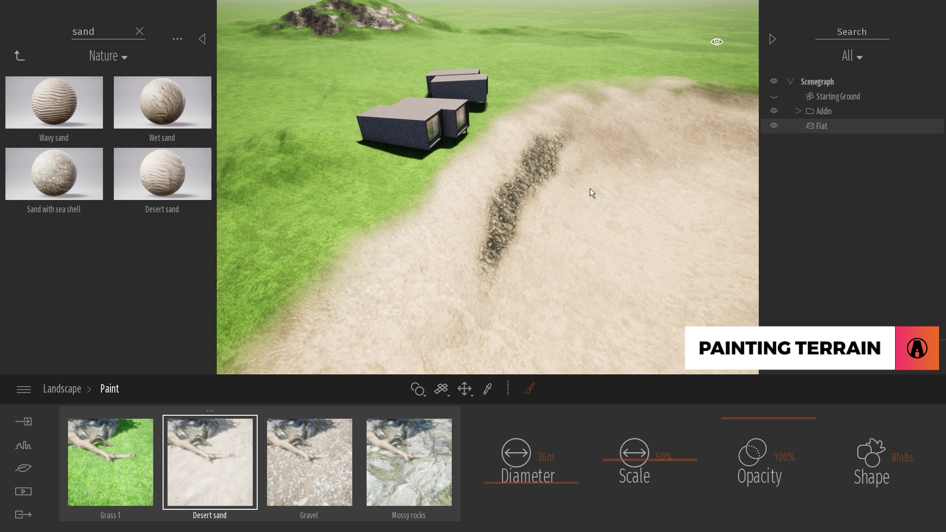
Search the whole library for sea and apply the Sea 01 material to the Starting Ground.
{"action": "left_click", "coordinate": [19, 61]}
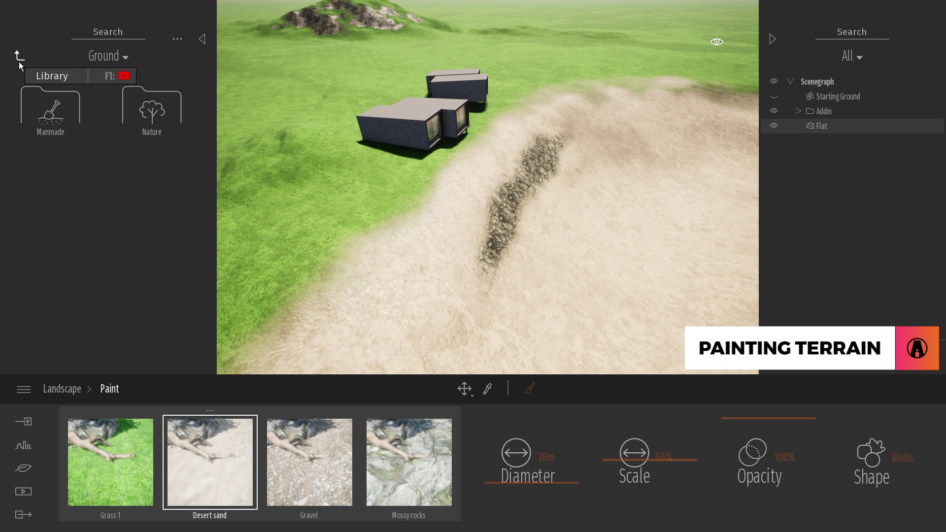
{"action": "left_click", "coordinate": [19, 61]}
{"action": "left_click", "coordinate": [20, 61]}
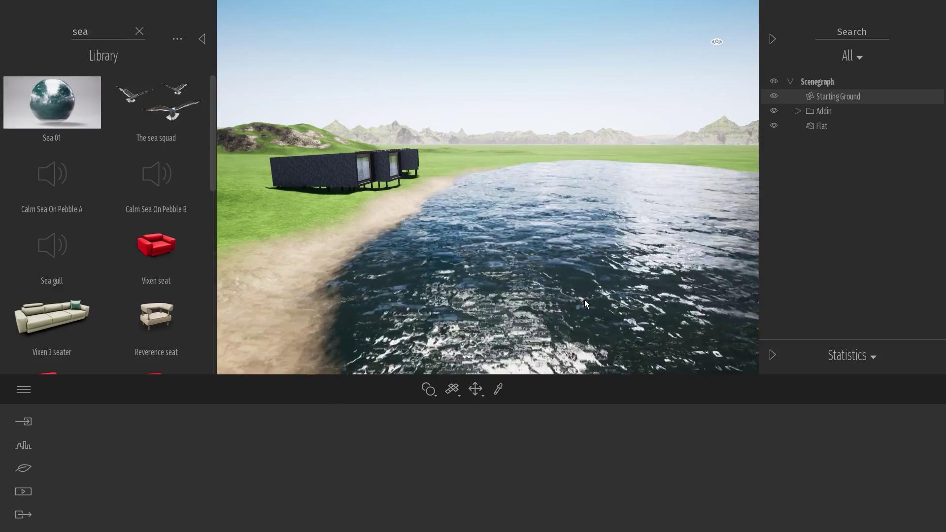
{"action": "left_click", "coordinate": [585, 299]}
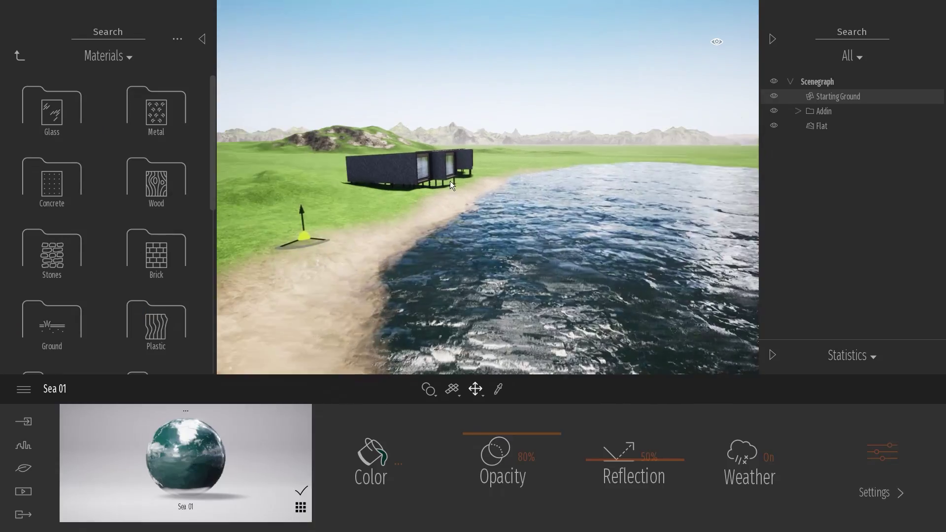
Lower the Starting Ground water surface slightly along the sandy shore.
{"action": "left_click_drag", "start_coordinate": [304, 212], "coordinate": [303, 220]}
{"action": "key", "text": "w"}
{"action": "right_click_drag", "start_coordinate": [303, 220], "coordinate": [493, 221]}
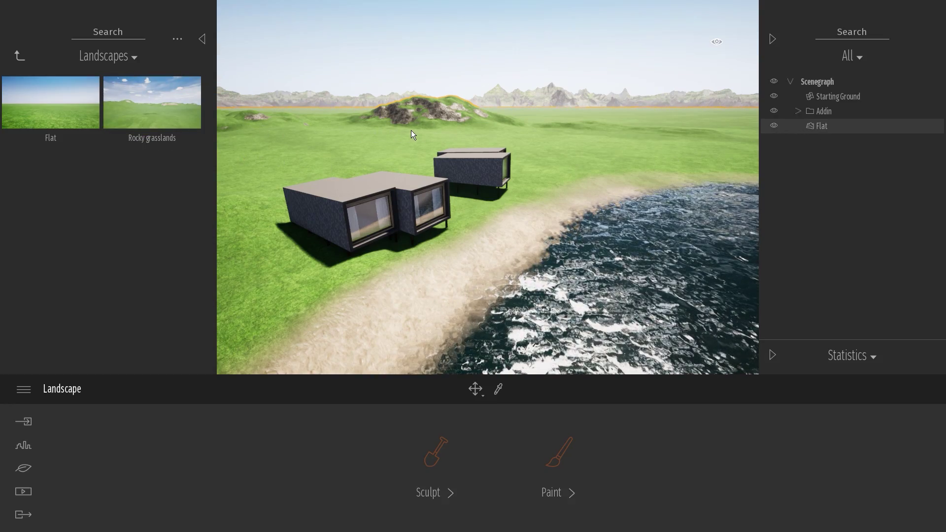
Replace the Flat landscape with the Rocky grasslands landscape.
{"action": "left_click_drag", "start_coordinate": [411, 130], "coordinate": [519, 117]}
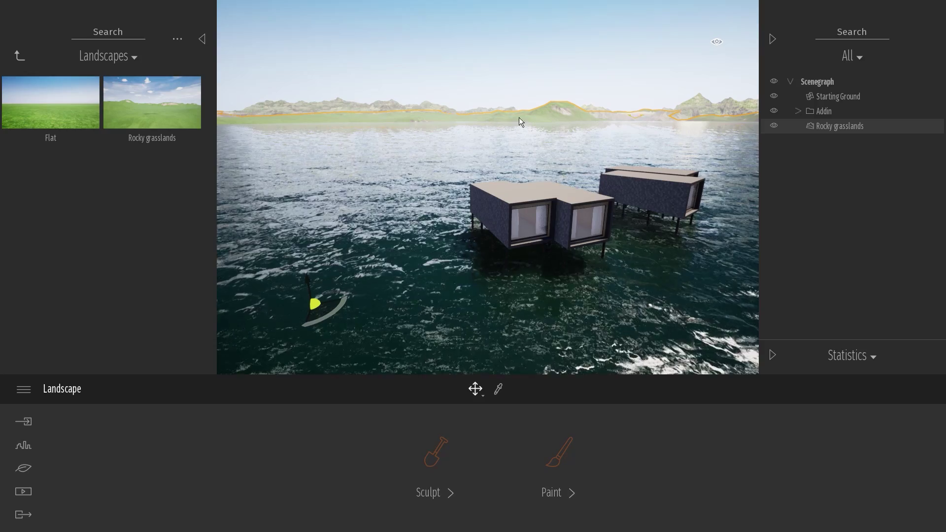
{"action": "left_click_drag", "start_coordinate": [665, 122], "coordinate": [620, 121]}
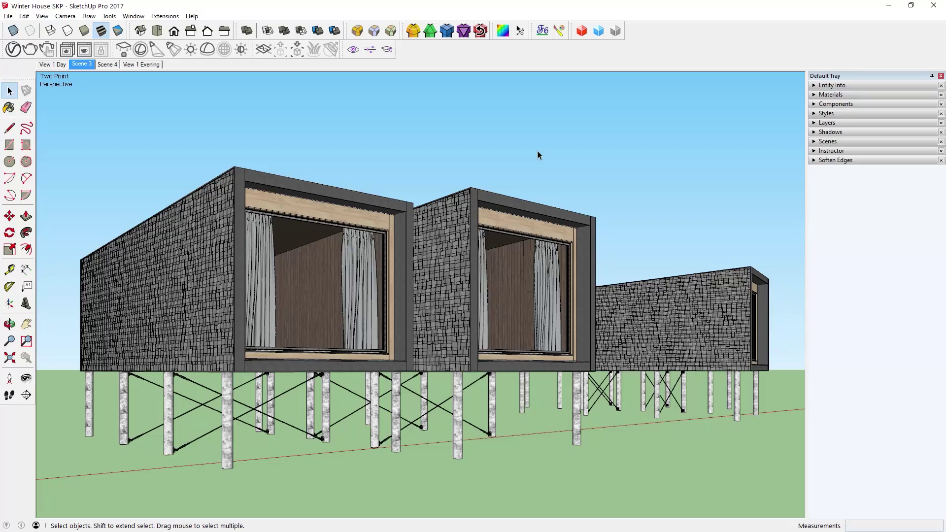
Switch to SketchUp, make the Landscape layer visible, and synchronize the model with Twinmotion.
{"action": "left_click", "coordinate": [837, 123]}
{"action": "left_click", "coordinate": [914, 163]}
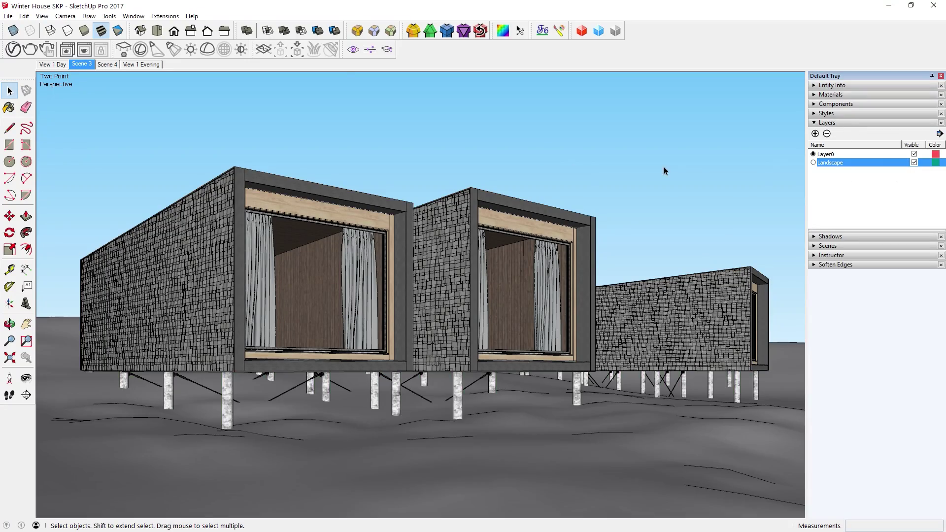
{"action": "left_click", "coordinate": [352, 50]}
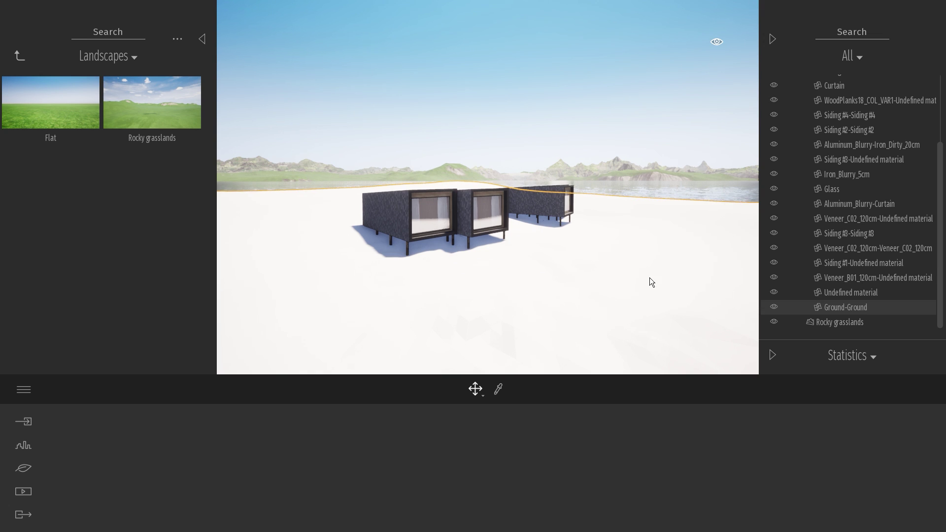
Collapse the Addin group and apply the Grass 1 material from the Nature ground materials to the imported terrain around the cabins.
{"action": "scroll", "coordinate": [831, 215], "scroll_direction": "up", "scroll_amount": 5}
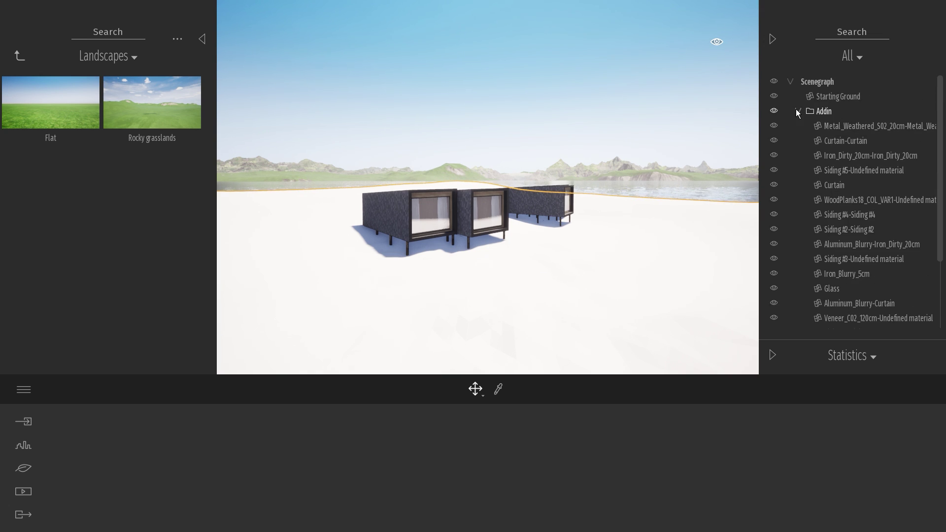
{"action": "left_click", "coordinate": [797, 110]}
{"action": "left_click", "coordinate": [19, 55]}
{"action": "left_click", "coordinate": [19, 56]}
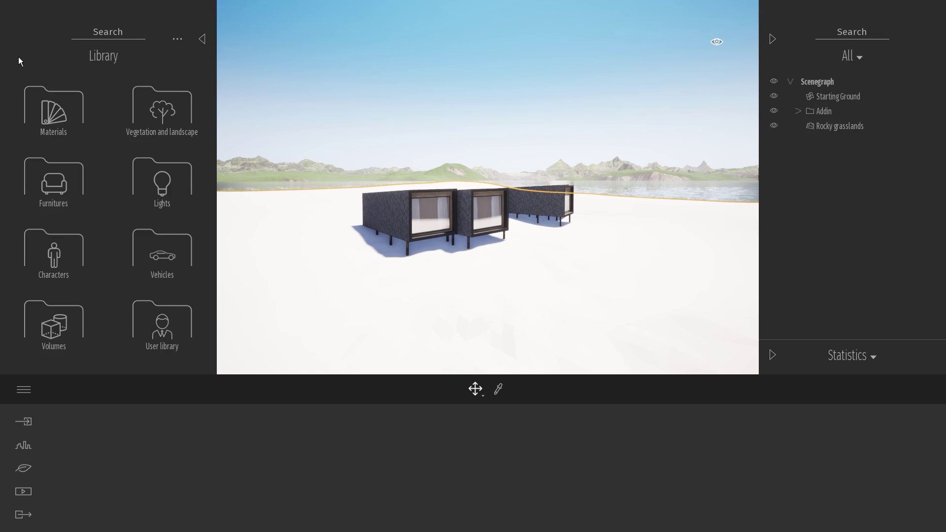
{"action": "left_click", "coordinate": [52, 108]}
{"action": "scroll", "coordinate": [59, 197], "scroll_direction": "down", "scroll_amount": 2}
{"action": "left_click", "coordinate": [54, 226]}
{"action": "left_click", "coordinate": [157, 106]}
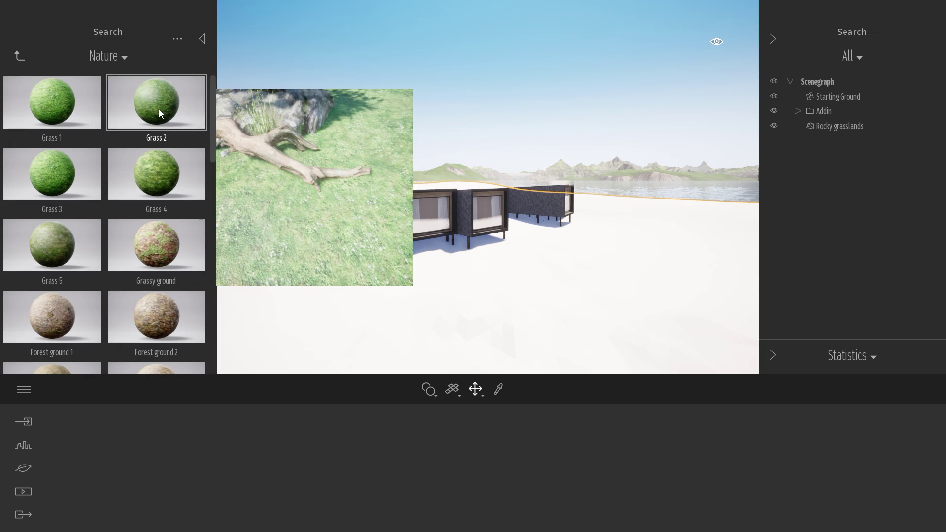
{"action": "left_click_drag", "start_coordinate": [159, 109], "coordinate": [457, 272]}
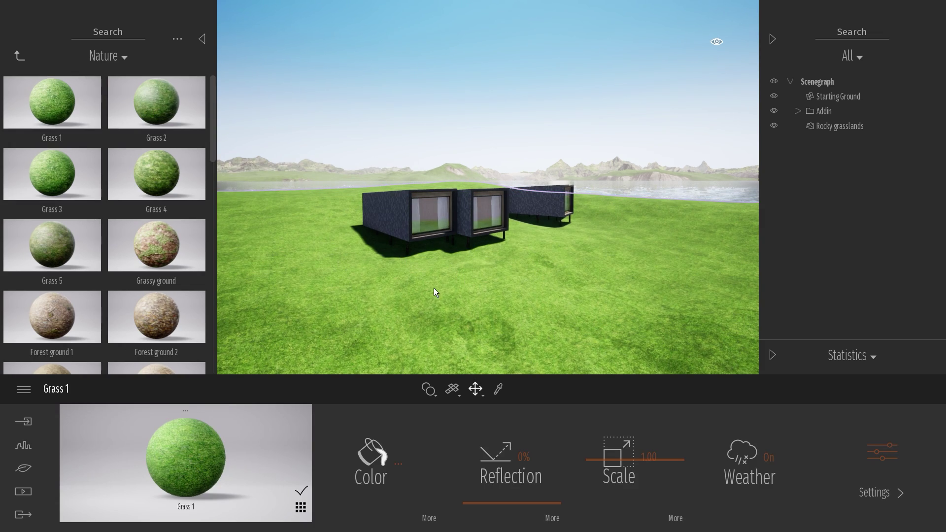
Zoom to the Starting Ground in the scene.
{"action": "double_click", "coordinate": [836, 97]}
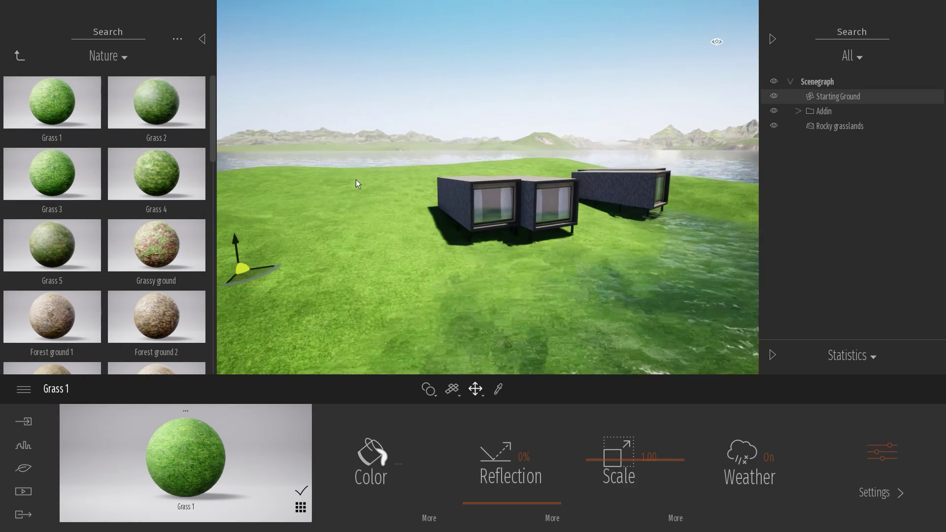
{"action": "mouse_move", "coordinate": [63, 122]}
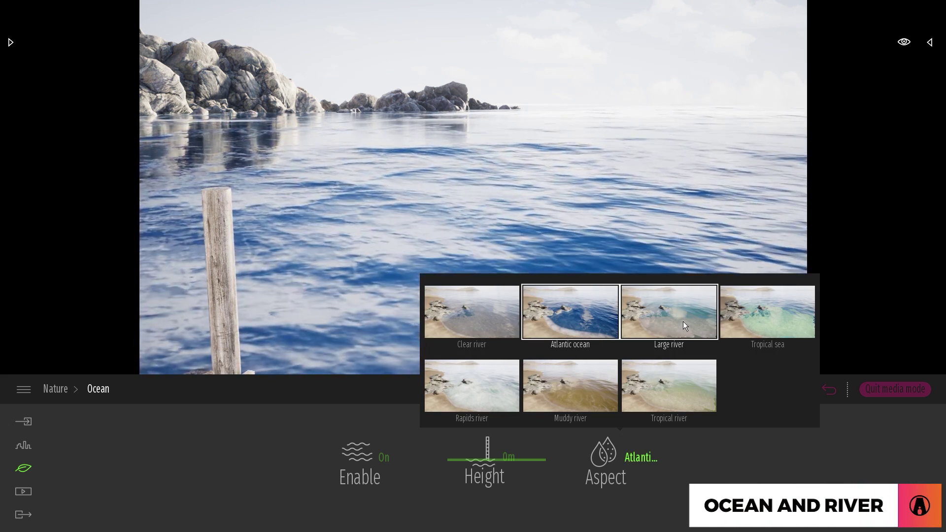
Try the Large river and Tropical sea aspects on the ocean.
{"action": "left_click", "coordinate": [683, 321]}
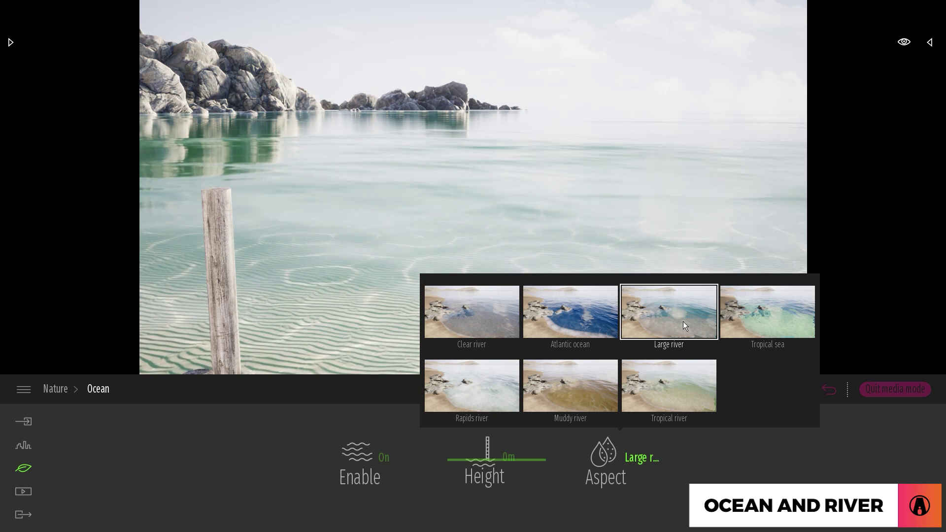
{"action": "left_click", "coordinate": [752, 317]}
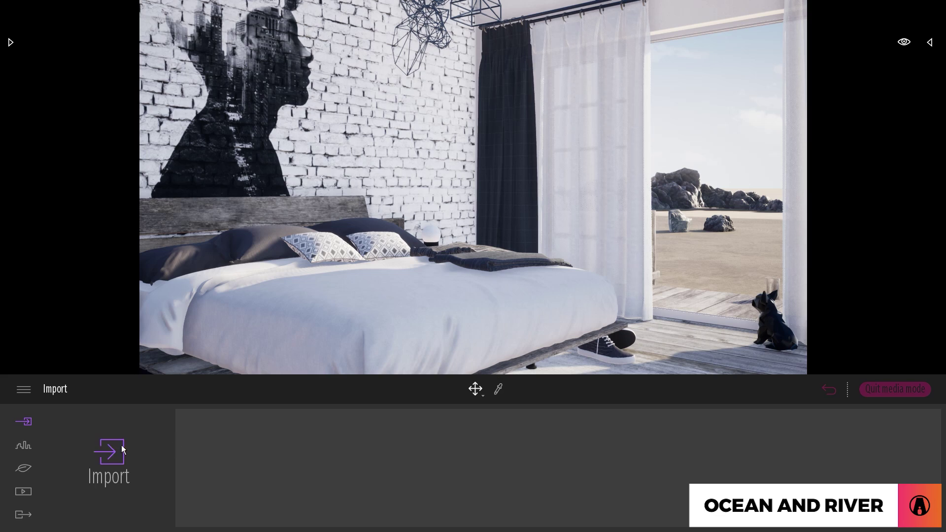
Enable the ocean outside the bedroom and view it from up close.
{"action": "left_click", "coordinate": [23, 468]}
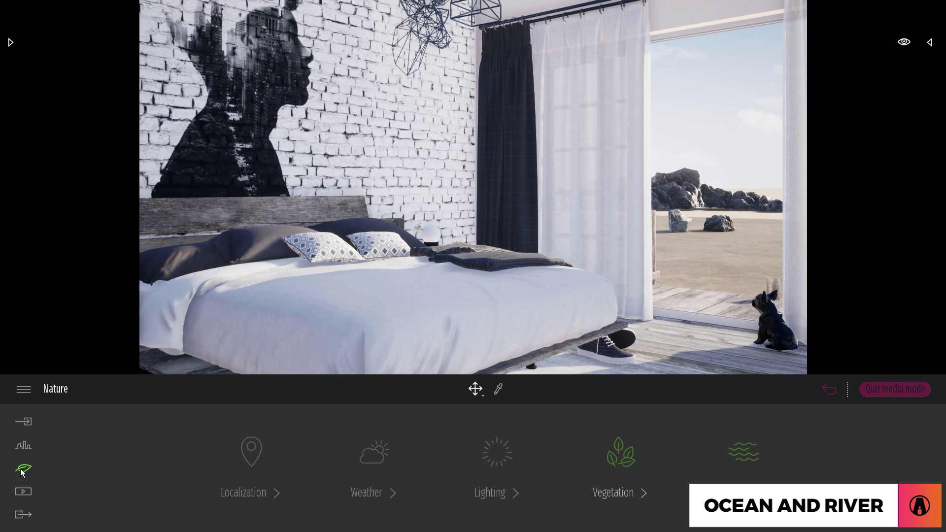
{"action": "left_click", "coordinate": [746, 469]}
{"action": "left_click", "coordinate": [377, 462]}
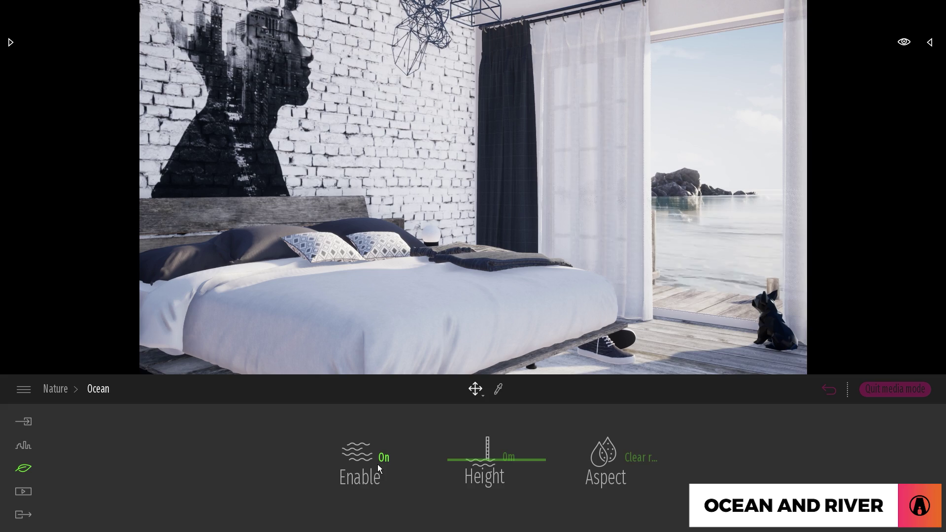
{"action": "right_click_drag", "start_coordinate": [653, 250], "coordinate": [724, 250]}
{"action": "key", "text": "w"}
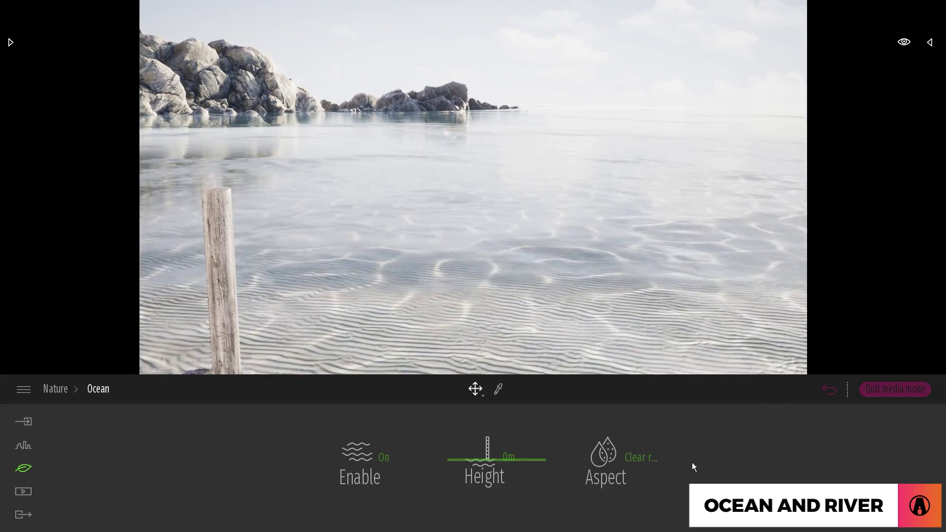
Compare the ocean aspects, including Tropical sea, Large river, Rapids river, Muddy river and Tropical river, and set it to Atlantic ocean.
{"action": "left_click", "coordinate": [633, 458]}
{"action": "left_click", "coordinate": [569, 318]}
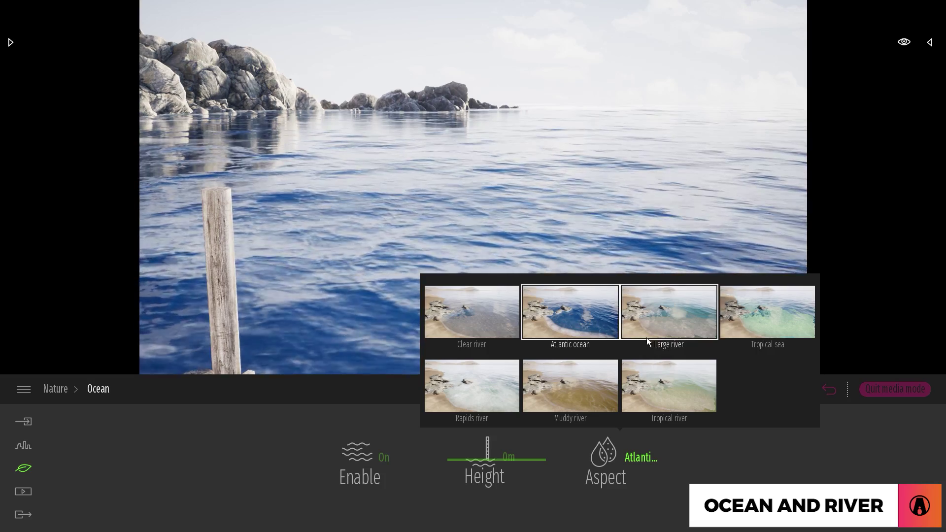
{"action": "left_click", "coordinate": [758, 320]}
{"action": "left_click", "coordinate": [669, 320]}
{"action": "left_click", "coordinate": [480, 394]}
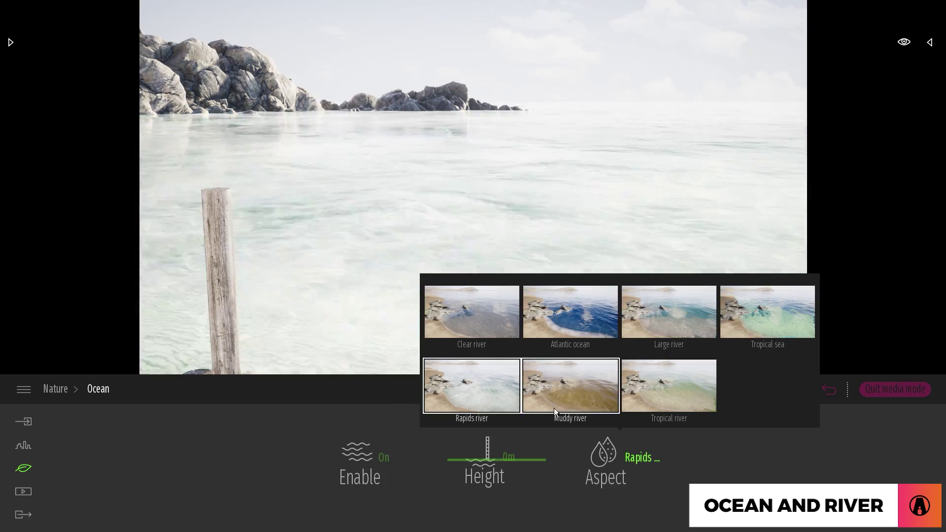
{"action": "left_click", "coordinate": [554, 408]}
{"action": "left_click", "coordinate": [669, 395]}
{"action": "left_click", "coordinate": [563, 317]}
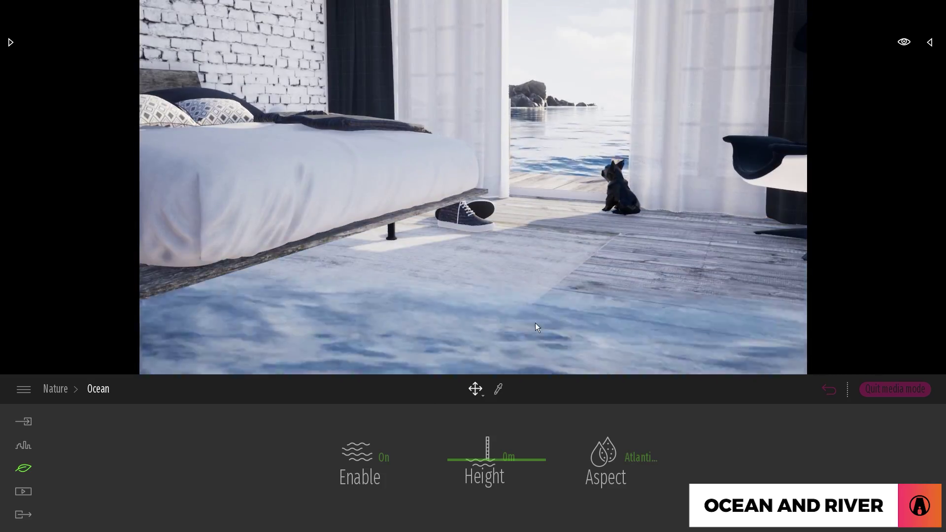
Set the ocean's height to -1 m and adjust the water level slightly.
{"action": "left_click", "coordinate": [513, 457]}
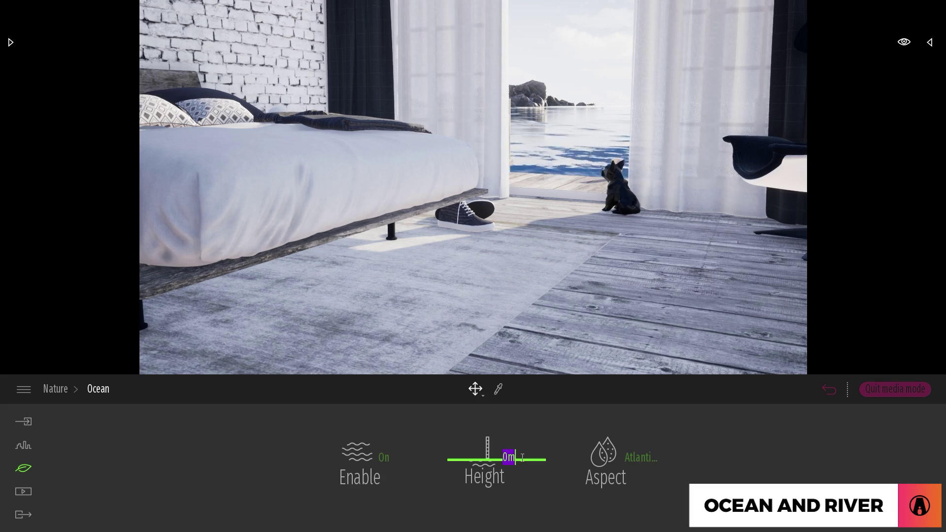
{"action": "type", "text": "-1"}
{"action": "left_click_drag", "start_coordinate": [493, 459], "coordinate": [493, 461]}
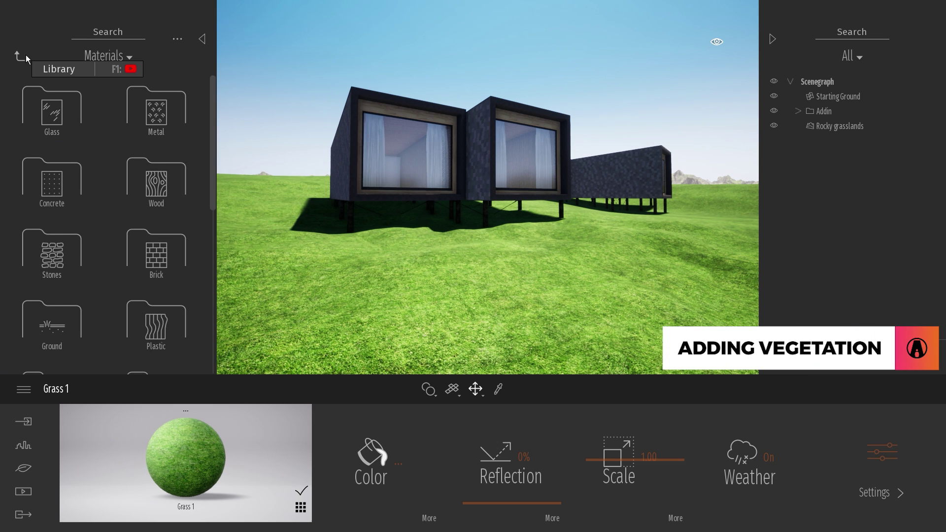
Open the Trees collection in the library and place a Blackgum 1 tree beside the far cabin.
{"action": "left_click", "coordinate": [26, 55]}
{"action": "left_click", "coordinate": [160, 117]}
{"action": "left_click", "coordinate": [186, 119]}
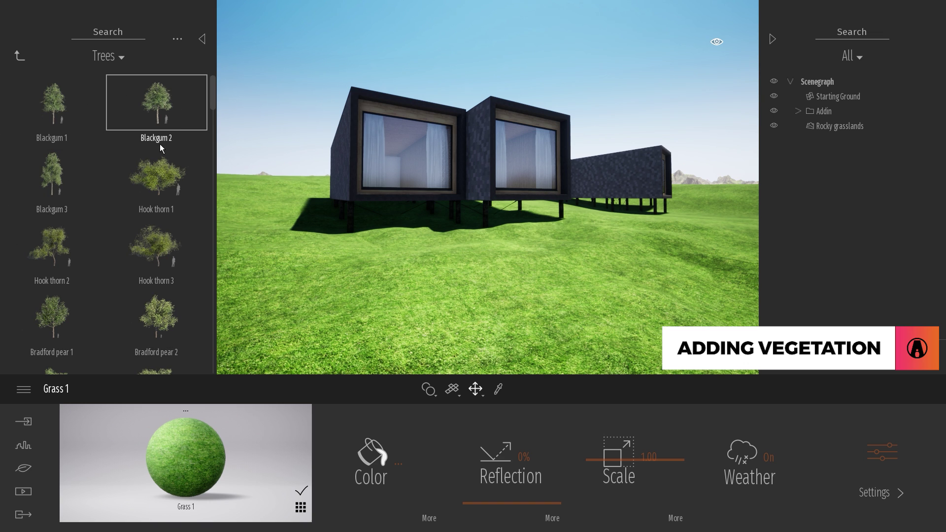
{"action": "left_click", "coordinate": [66, 110]}
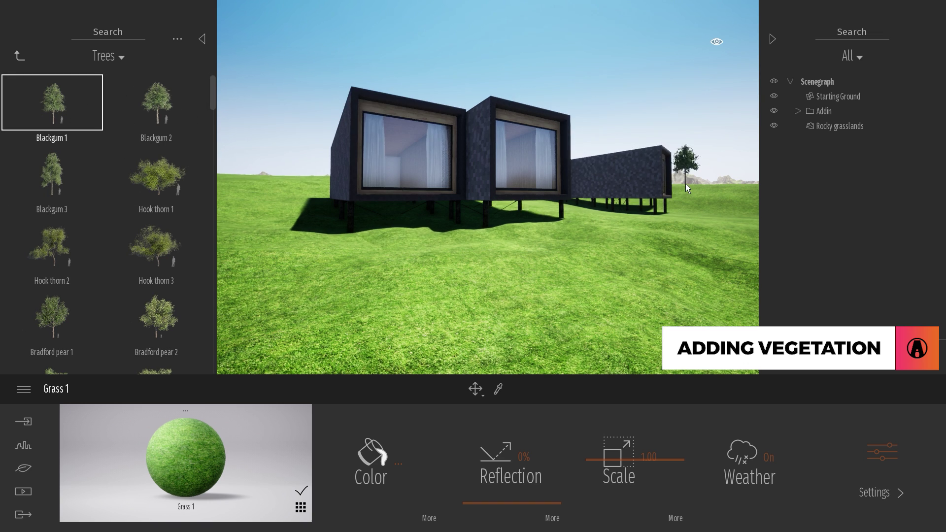
{"action": "middle_click_drag", "start_coordinate": [685, 184], "coordinate": [685, 184], "text": "shift"}
{"action": "left_click", "coordinate": [701, 185]}
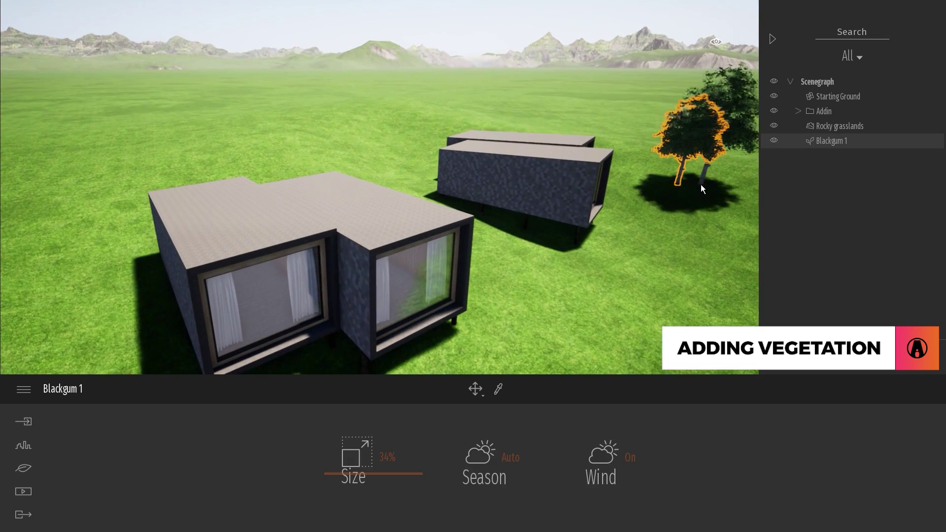
Place a Blackgum 2 tree on the grass behind the front cabin.
{"action": "mouse_move", "coordinate": [10, 42]}
{"action": "left_click", "coordinate": [169, 112]}
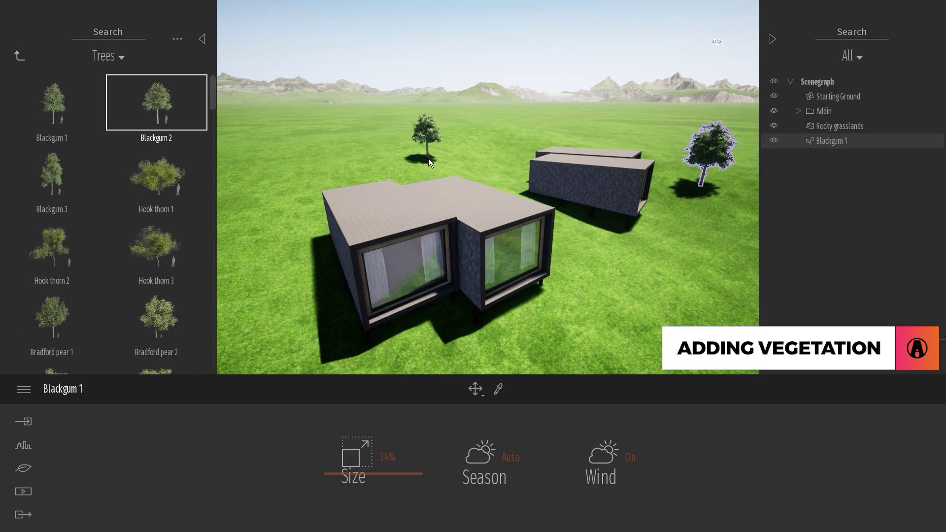
{"action": "left_click", "coordinate": [426, 158]}
Lock the library so it stays open and place two Blackgum 3 trees behind the front cabin.
{"action": "left_click", "coordinate": [11, 42]}
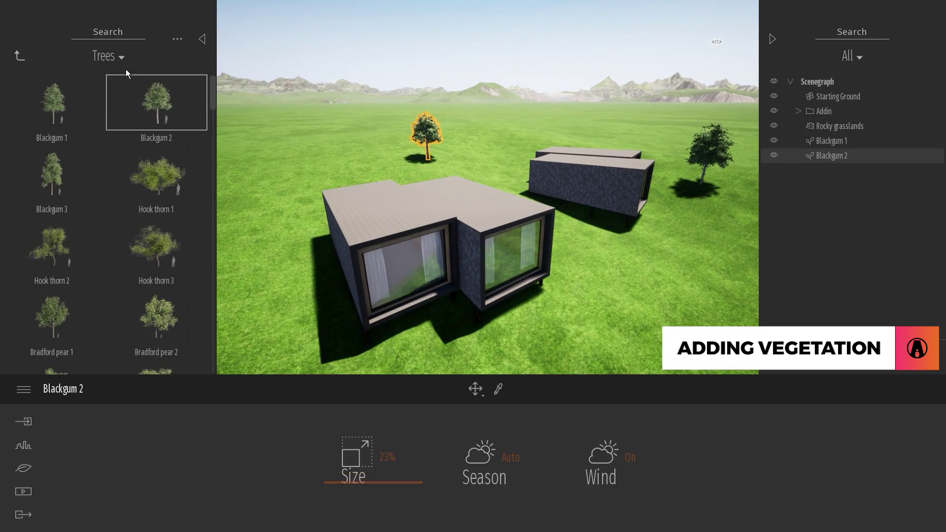
{"action": "left_click", "coordinate": [177, 40]}
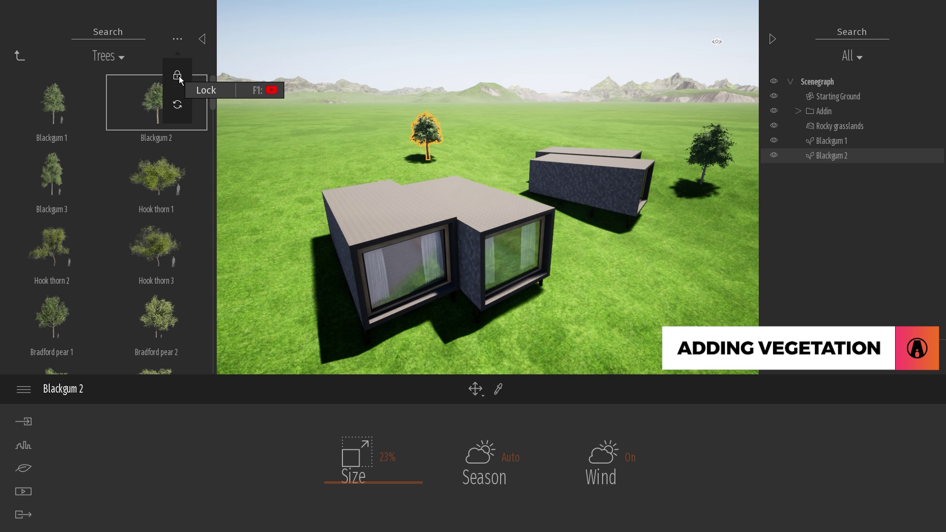
{"action": "left_click", "coordinate": [52, 172]}
{"action": "left_click", "coordinate": [274, 172]}
{"action": "left_click", "coordinate": [384, 163]}
{"action": "key", "text": "Escape"}
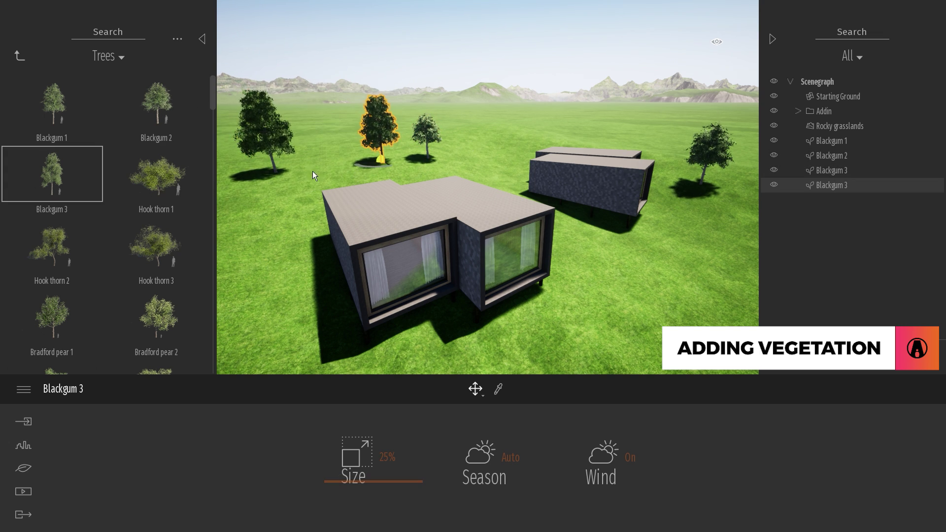
Place two Hook thorn 1 trees on the grass behind the far cabin.
{"action": "left_click", "coordinate": [156, 174]}
{"action": "left_click", "coordinate": [501, 144]}
{"action": "left_click", "coordinate": [640, 142]}
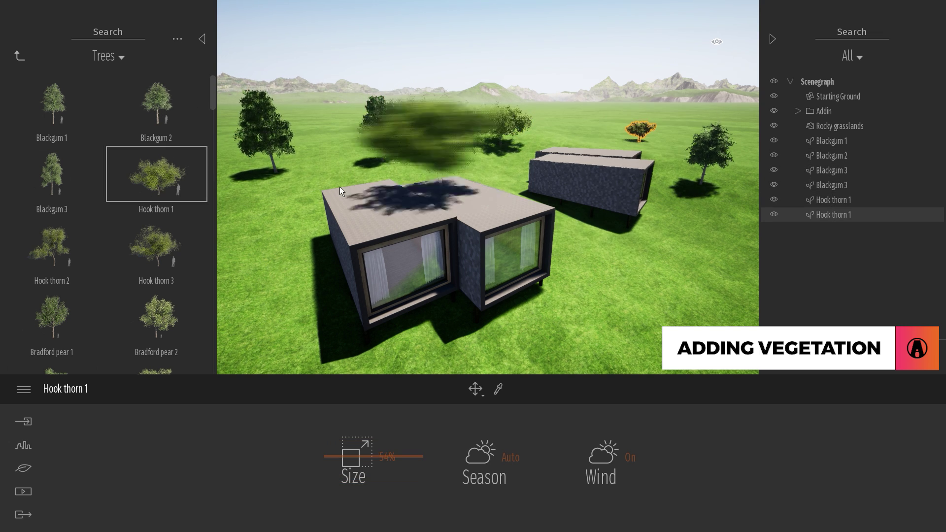
Select Blackgum 1, Blackgum 2, Hook thorn 3 and Blackgum 3 together in the library.
{"action": "left_click", "coordinate": [69, 108]}
{"action": "left_click", "coordinate": [162, 116], "text": "ctrl"}
{"action": "left_click", "coordinate": [176, 265], "text": "ctrl"}
{"action": "left_click", "coordinate": [47, 182], "text": "ctrl"}
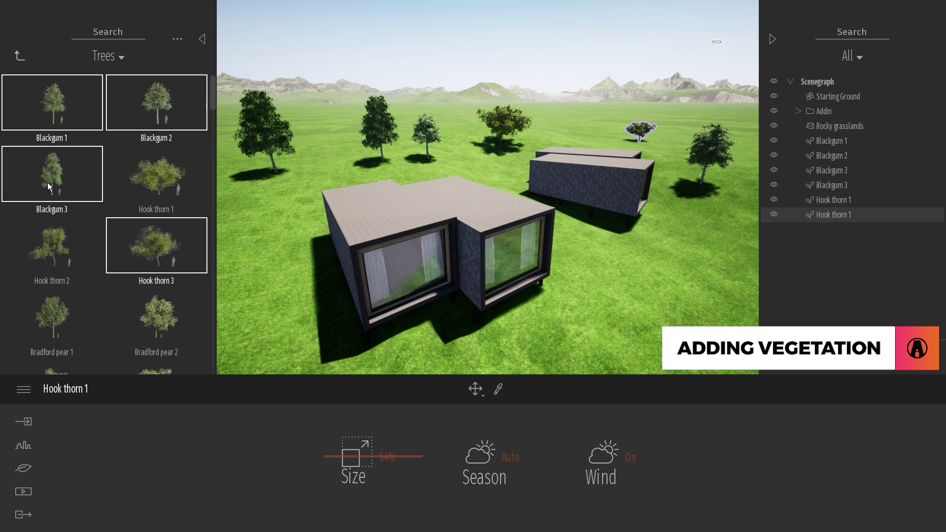
Select every tree from Blackgum 1 to Bigleaf maple 2 and place two trees from the mix beside the front cabin.
{"action": "left_click", "coordinate": [49, 109]}
{"action": "scroll", "coordinate": [150, 326], "scroll_direction": "down", "scroll_amount": 1}
{"action": "left_click", "coordinate": [169, 322], "text": "shift"}
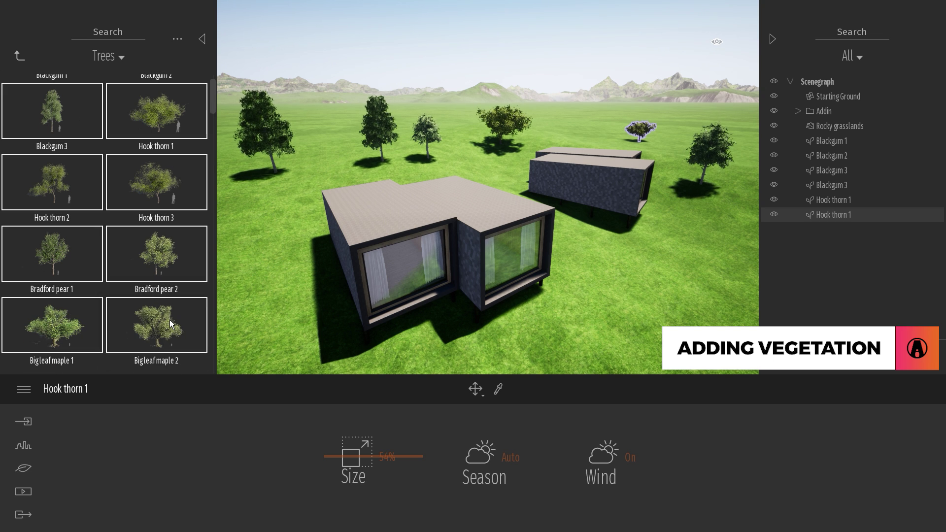
{"action": "scroll", "coordinate": [312, 226], "scroll_direction": "down", "scroll_amount": 3}
{"action": "left_click", "coordinate": [311, 223]}
{"action": "left_click", "coordinate": [295, 208]}
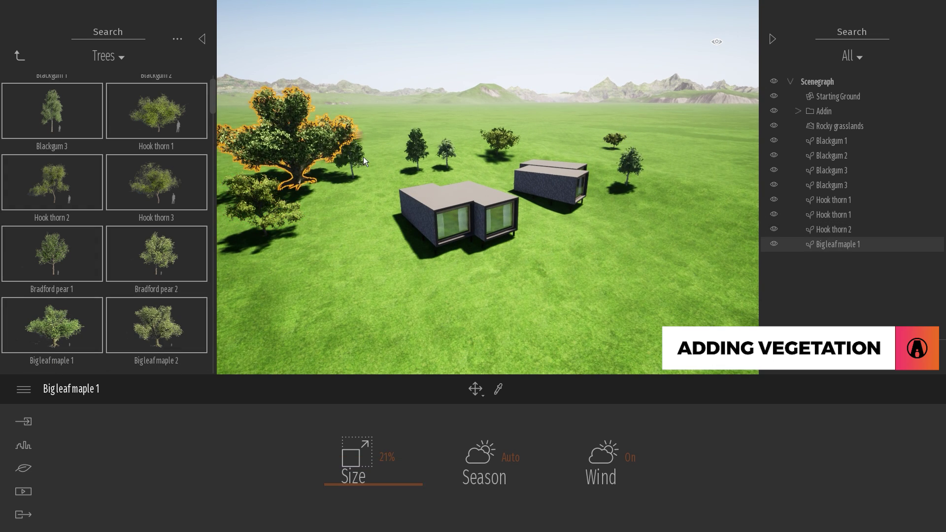
Scatter six more trees from the selected mix around and behind the two cabins.
{"action": "left_click", "coordinate": [363, 157]}
{"action": "left_click", "coordinate": [363, 215]}
{"action": "left_click", "coordinate": [564, 154]}
{"action": "left_click", "coordinate": [699, 167]}
{"action": "left_click", "coordinate": [677, 192]}
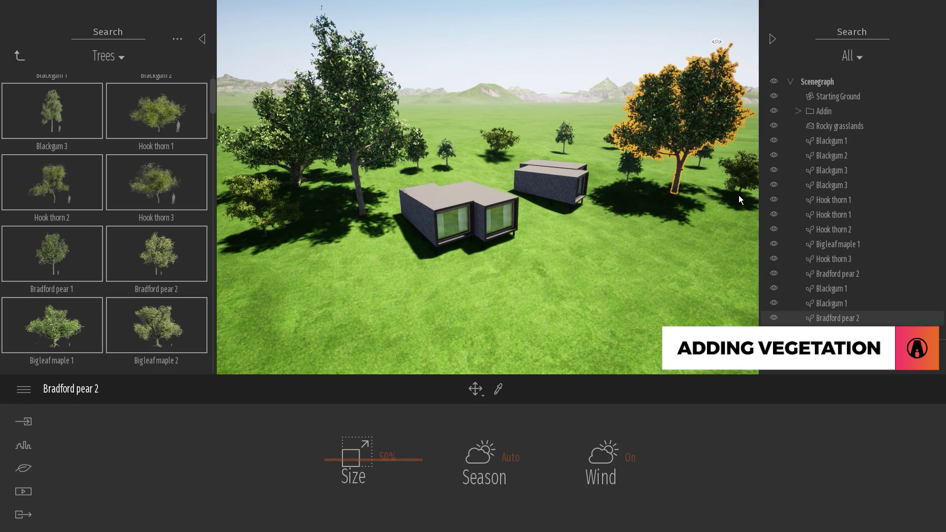
{"action": "left_click", "coordinate": [738, 195]}
{"action": "scroll", "coordinate": [618, 211], "scroll_direction": "down", "scroll_amount": 2}
{"action": "scroll", "coordinate": [618, 212], "scroll_direction": "up", "scroll_amount": 2}
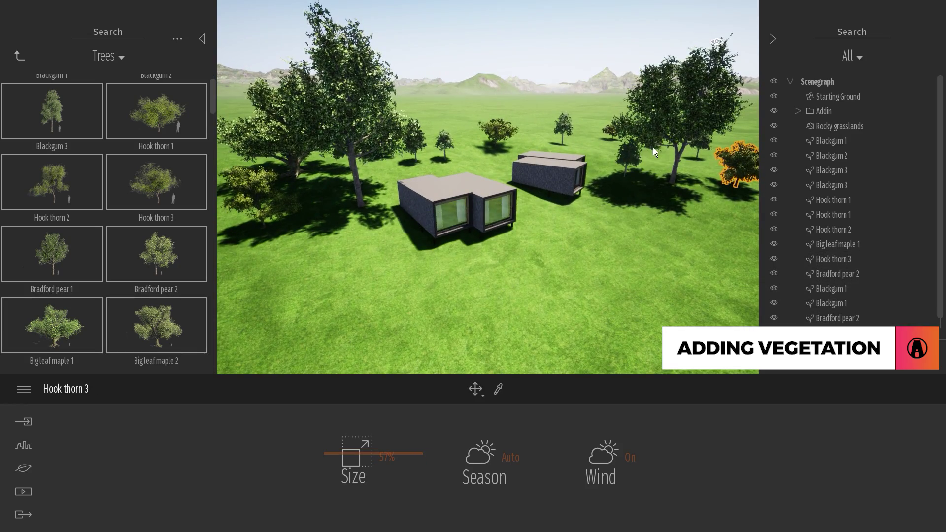
Select all the individually placed trees in the scenegraph and delete them.
{"action": "left_click", "coordinate": [879, 141]}
{"action": "scroll", "coordinate": [880, 201], "scroll_direction": "down", "scroll_amount": 1}
{"action": "left_click", "coordinate": [855, 322], "text": "shift"}
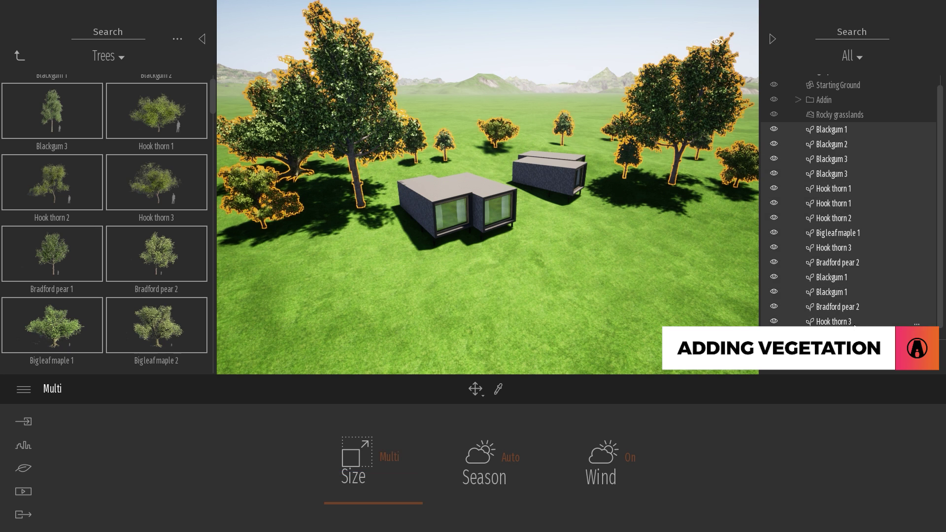
{"action": "right_click", "coordinate": [854, 324]}
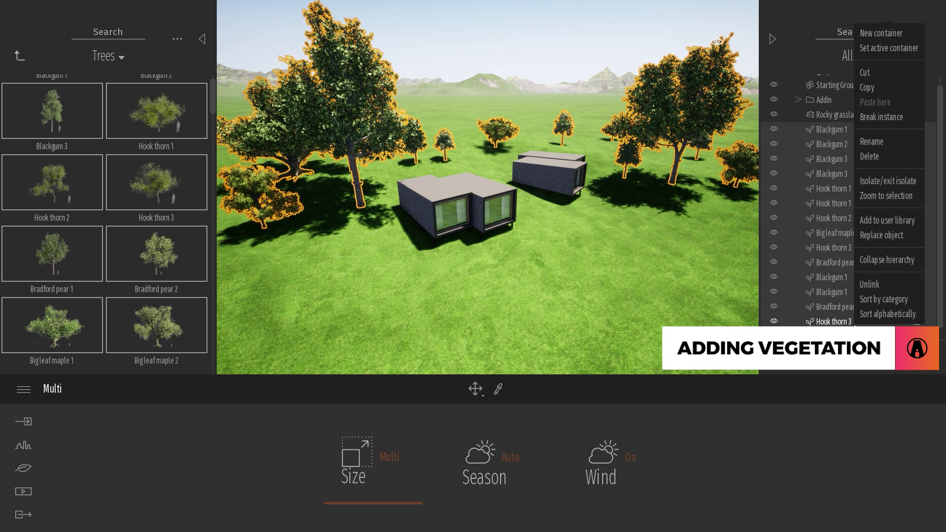
{"action": "left_click", "coordinate": [870, 159]}
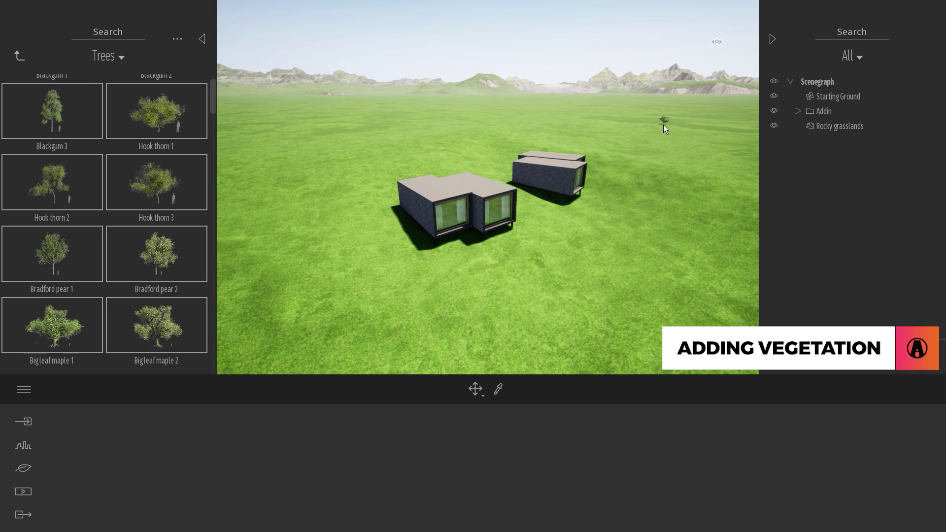
Paint a mix of Crape myrtle, White birch 1 and Hook thorn 1 vegetation beside and behind the front cabin.
{"action": "left_click", "coordinate": [27, 472]}
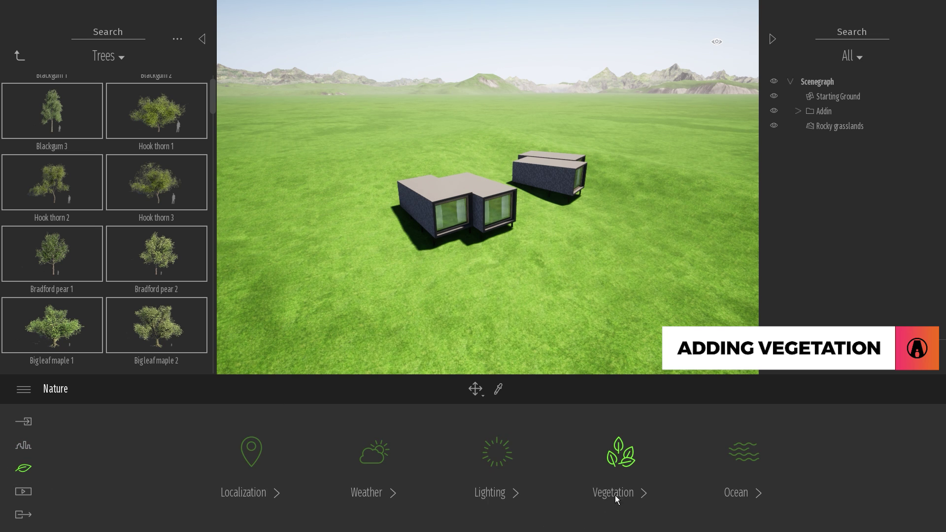
{"action": "left_click", "coordinate": [621, 466]}
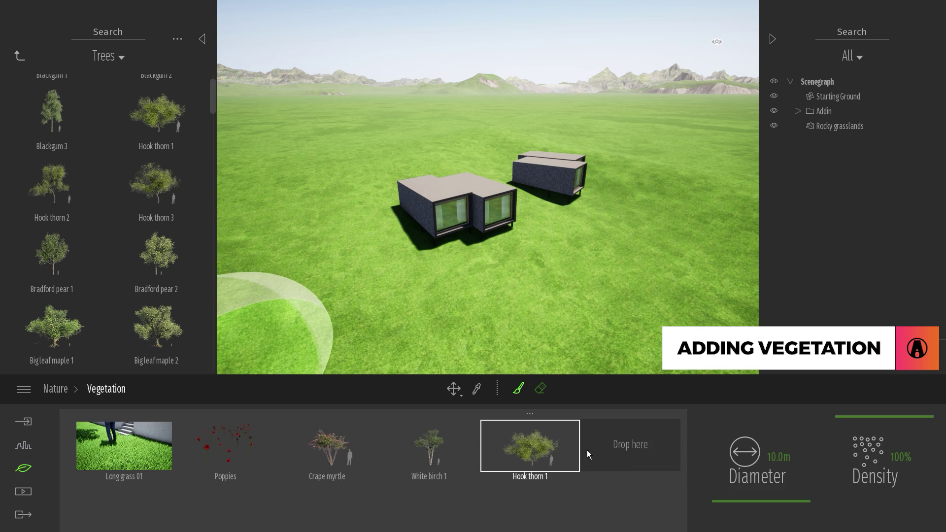
{"action": "left_click", "coordinate": [207, 469]}
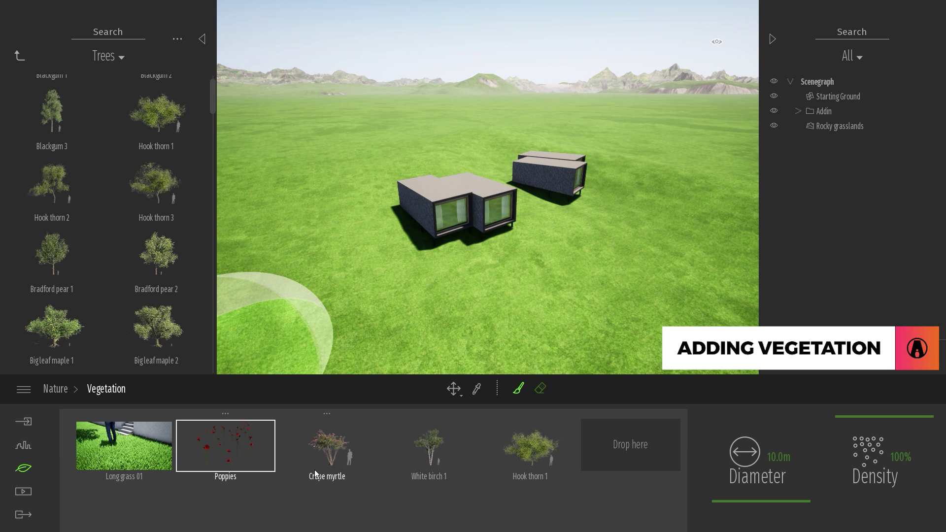
{"action": "left_click", "coordinate": [326, 446]}
{"action": "left_click", "coordinate": [530, 457], "text": "shift"}
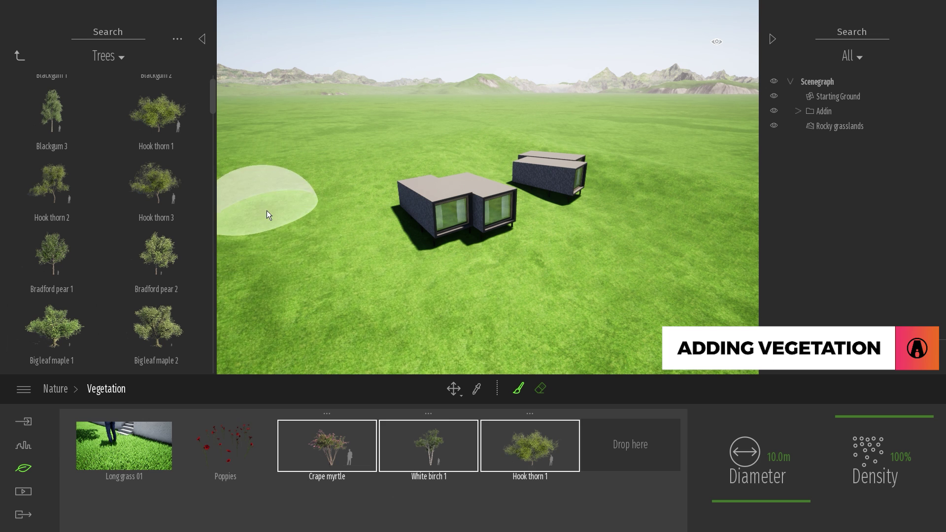
{"action": "left_click_drag", "start_coordinate": [267, 211], "coordinate": [405, 173]}
Set the vegetation brush to 48% density and 48.4 m diameter, and paint a belt of trees behind the cabins.
{"action": "left_click_drag", "start_coordinate": [896, 422], "coordinate": [887, 461]}
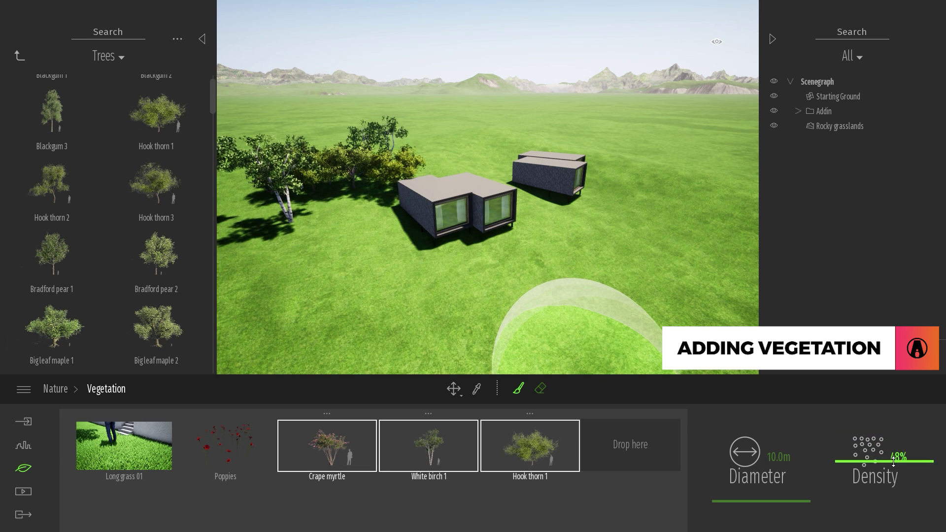
{"action": "left_click_drag", "start_coordinate": [800, 501], "coordinate": [803, 468]}
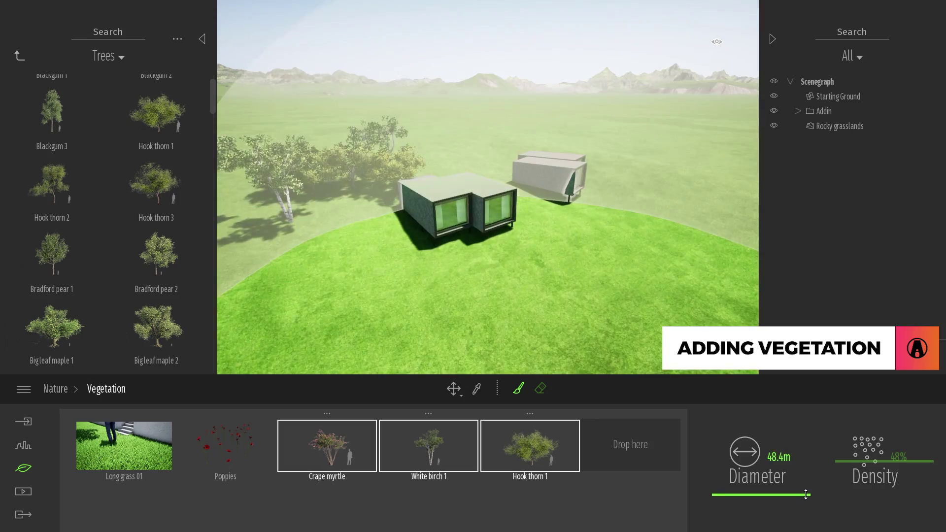
{"action": "mouse_move", "coordinate": [286, 128]}
{"action": "left_mouse_down"}
{"action": "mouse_move", "coordinate": [449, 154]}
{"action": "mouse_move", "coordinate": [694, 169]}
{"action": "left_mouse_up"}
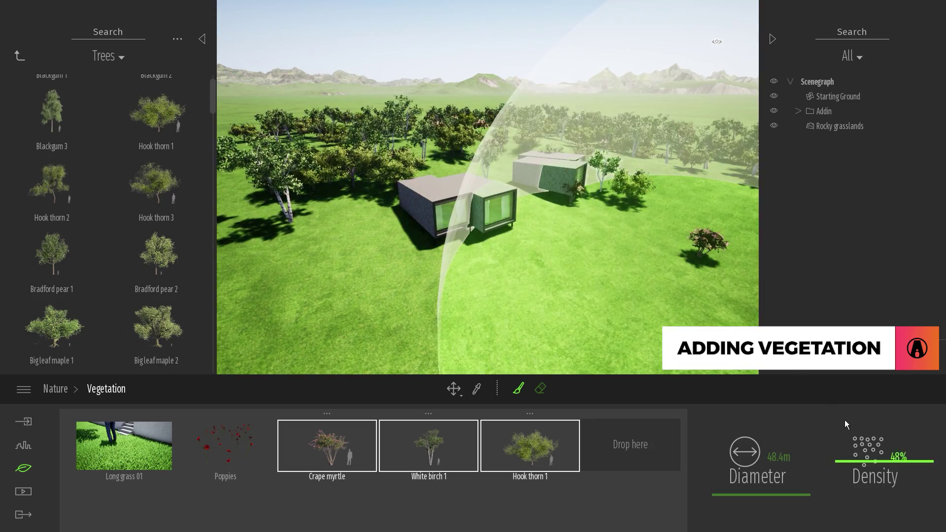
Paint a dense stand of the selected trees around the cabins at 100% density, and erase the trees surrounding both cabins.
{"action": "left_click", "coordinate": [845, 419]}
{"action": "mouse_move", "coordinate": [670, 123]}
{"action": "left_mouse_down"}
{"action": "mouse_move", "coordinate": [412, 142]}
{"action": "mouse_move", "coordinate": [699, 159]}
{"action": "left_mouse_up"}
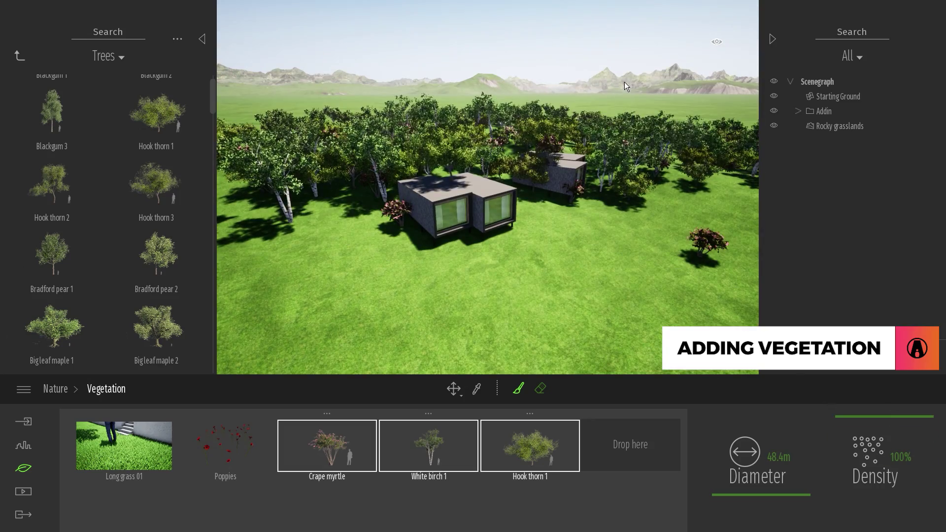
{"action": "left_click", "coordinate": [540, 388]}
{"action": "left_click", "coordinate": [541, 388]}
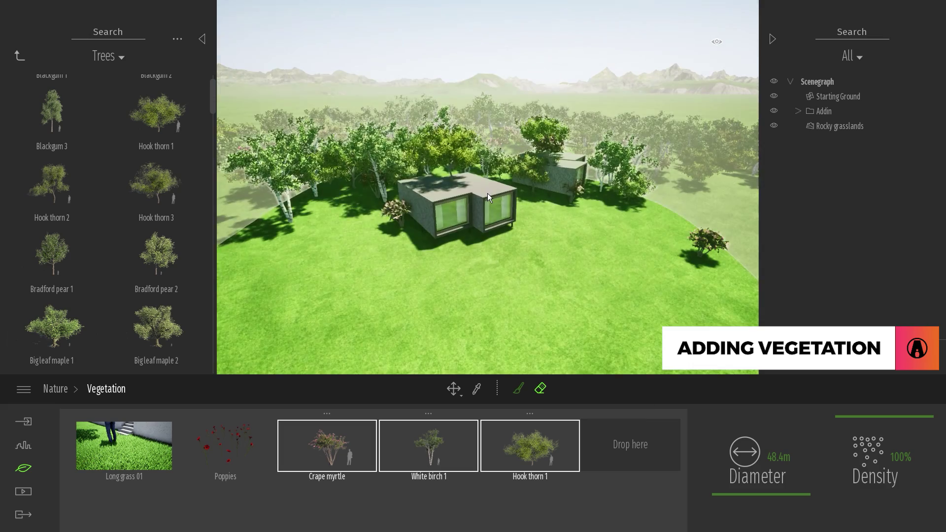
{"action": "mouse_move", "coordinate": [487, 193]}
{"action": "left_mouse_down"}
{"action": "mouse_move", "coordinate": [572, 205]}
{"action": "mouse_move", "coordinate": [598, 179]}
{"action": "mouse_move", "coordinate": [503, 151]}
{"action": "mouse_move", "coordinate": [619, 321]}
{"action": "left_mouse_up"}
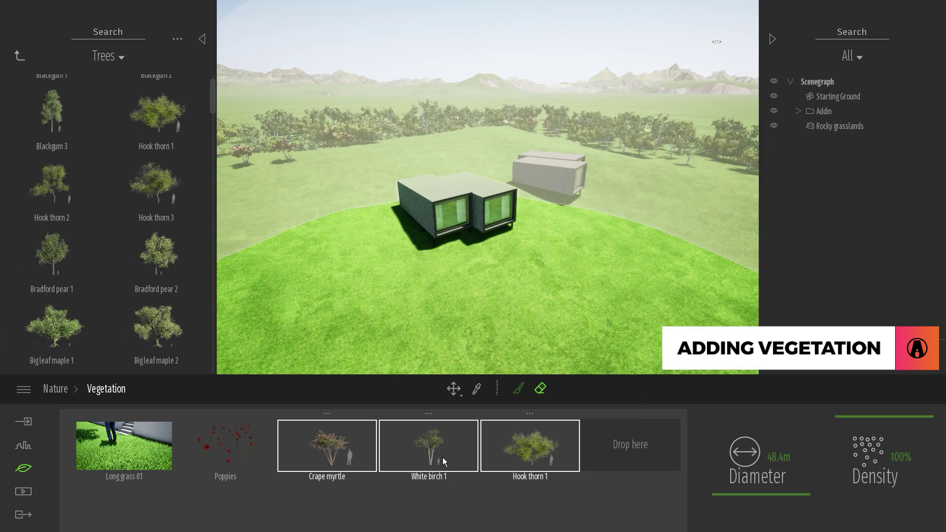
Delete Crape myrtle, White birch 1, Hook thorn 1, Poppies and Long grass 01 from the vegetation palette.
{"action": "left_click", "coordinate": [439, 441]}
{"action": "mouse_move", "coordinate": [492, 220]}
{"action": "right_mouse_down"}
{"action": "mouse_move", "coordinate": [507, 182]}
{"action": "mouse_move", "coordinate": [468, 189]}
{"action": "right_mouse_up"}
{"action": "right_click_drag", "start_coordinate": [636, 207], "coordinate": [520, 187]}
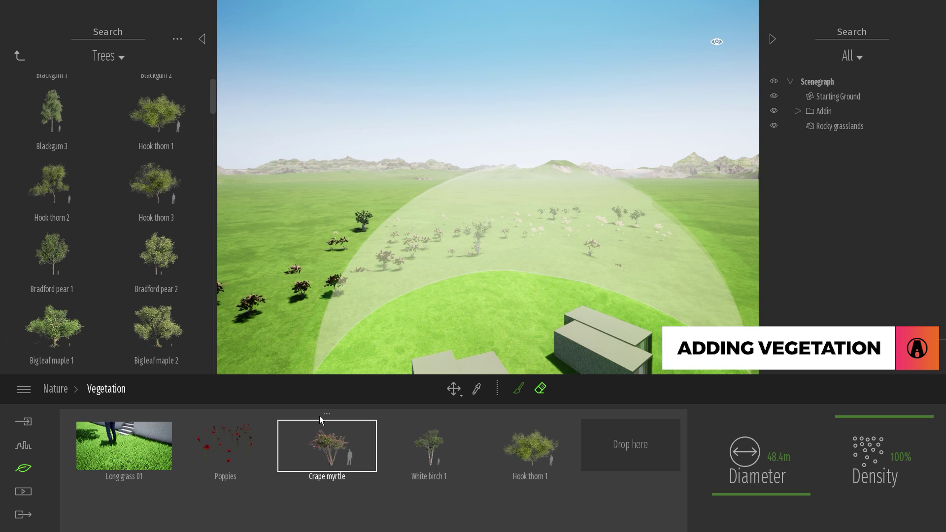
{"action": "left_click", "coordinate": [530, 443], "text": "shift"}
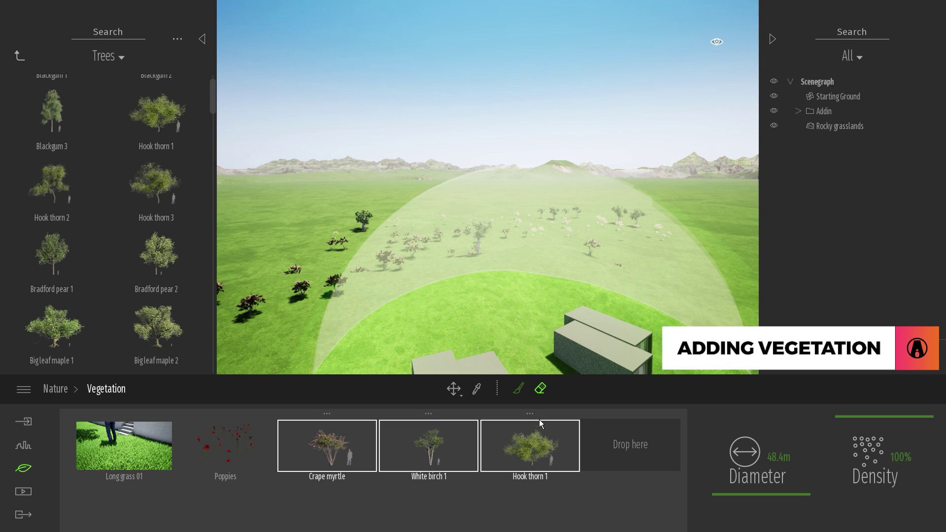
{"action": "right_click", "coordinate": [533, 437]}
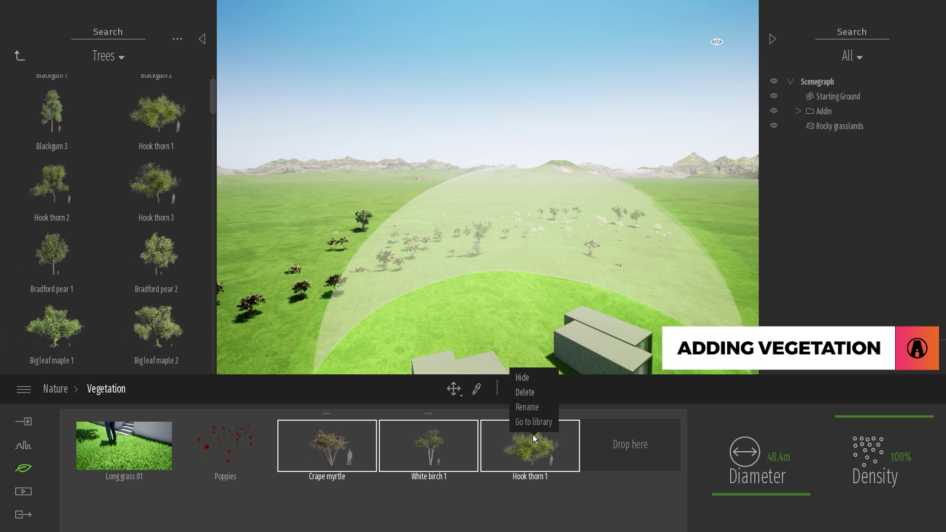
{"action": "left_click", "coordinate": [536, 392]}
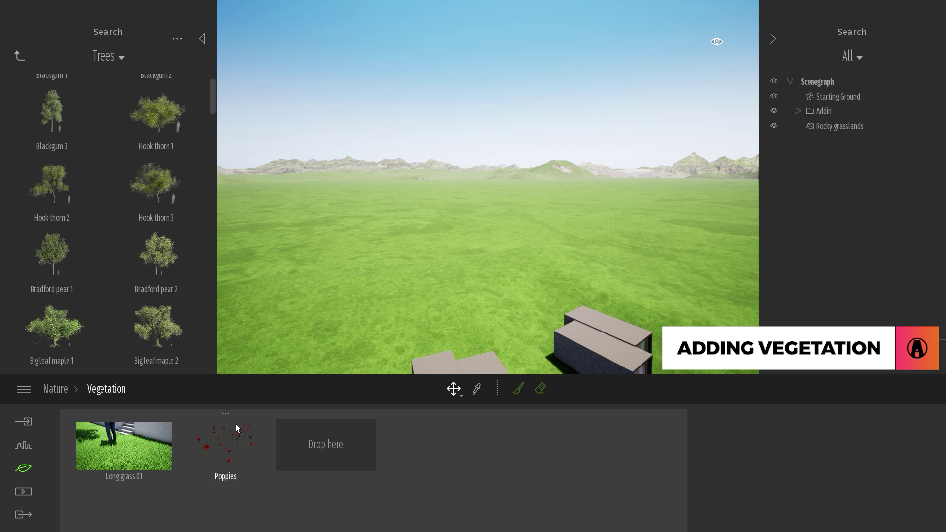
{"action": "right_click", "coordinate": [236, 424]}
{"action": "left_click", "coordinate": [222, 394]}
Add Norway spruce 1 and 2, Agarwood 1 and 2, and Sample conifer 1 and 2 to the vegetation palette.
{"action": "scroll", "coordinate": [135, 246], "scroll_direction": "down", "scroll_amount": 3}
{"action": "scroll", "coordinate": [136, 245], "scroll_direction": "down", "scroll_amount": 15}
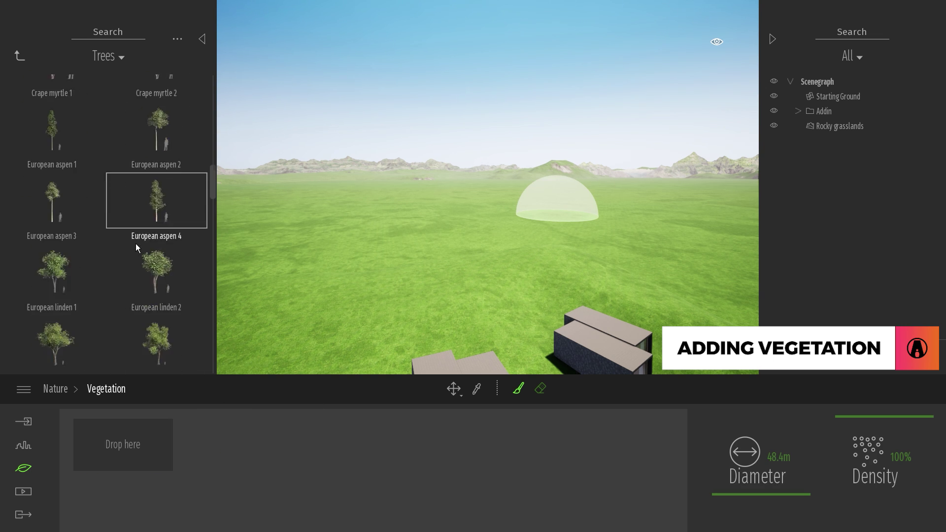
{"action": "scroll", "coordinate": [135, 243], "scroll_direction": "down", "scroll_amount": 8}
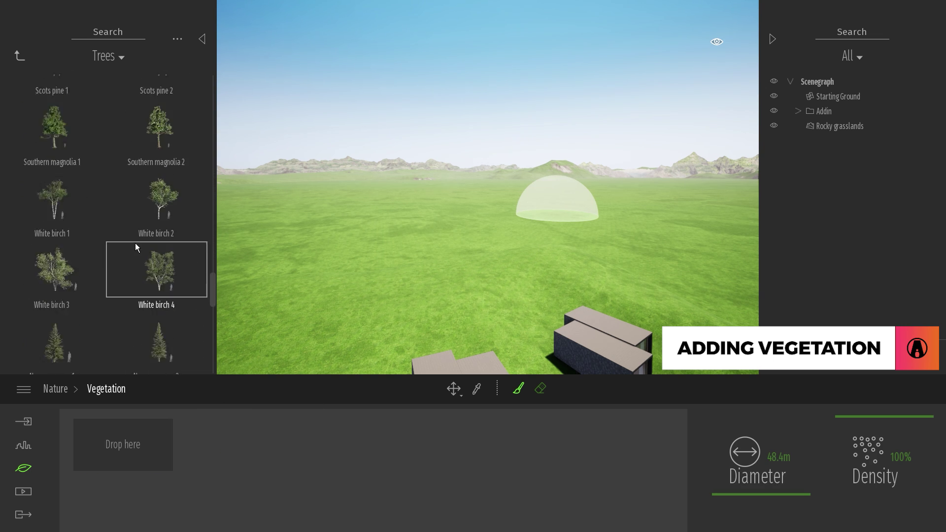
{"action": "left_click", "coordinate": [47, 139]}
{"action": "left_click", "coordinate": [167, 142]}
{"action": "scroll", "coordinate": [147, 371], "scroll_direction": "down", "scroll_amount": 4}
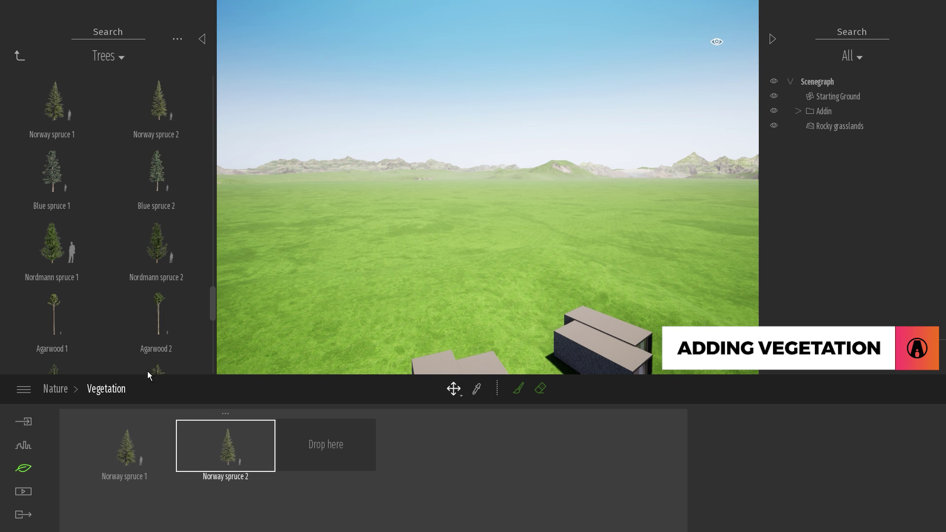
{"action": "left_click", "coordinate": [66, 233]}
{"action": "left_click", "coordinate": [158, 207]}
{"action": "scroll", "coordinate": [141, 242], "scroll_direction": "down", "scroll_amount": 3}
{"action": "scroll", "coordinate": [141, 241], "scroll_direction": "down", "scroll_amount": 2}
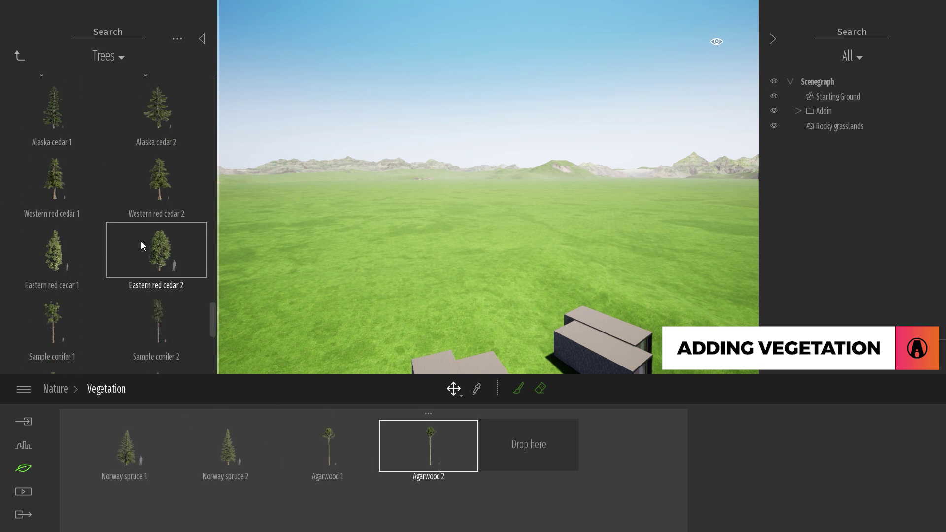
{"action": "left_click_drag", "start_coordinate": [53, 241], "coordinate": [555, 452]}
{"action": "left_click_drag", "start_coordinate": [156, 241], "coordinate": [628, 452]}
Paint Norway spruce 1 and 2 behind and beside the cabins with a 14.3 m brush at 69% density.
{"action": "left_click", "coordinate": [146, 432]}
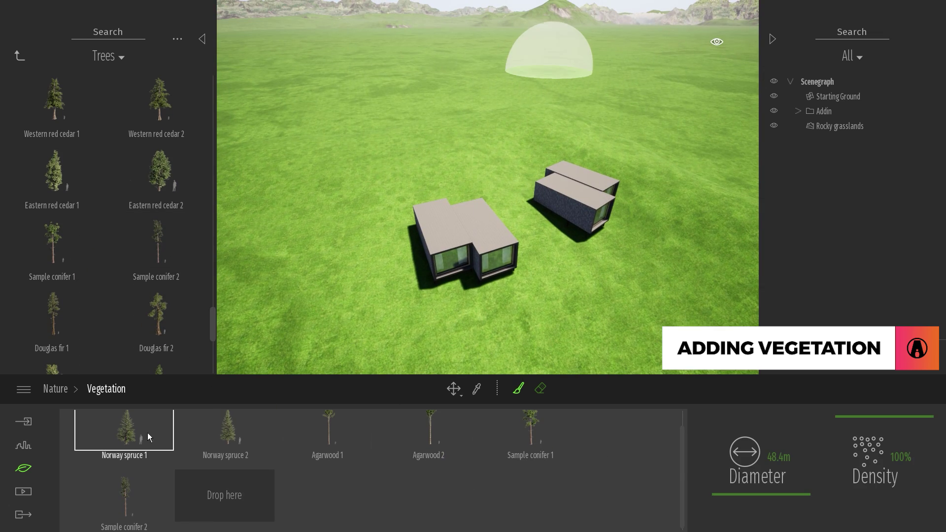
{"action": "left_click", "coordinate": [225, 428], "text": "ctrl"}
{"action": "left_click_drag", "start_coordinate": [755, 482], "coordinate": [773, 500]}
{"action": "left_click_drag", "start_coordinate": [885, 416], "coordinate": [884, 444]}
{"action": "mouse_move", "coordinate": [315, 206]}
{"action": "left_mouse_down"}
{"action": "mouse_move", "coordinate": [544, 144]}
{"action": "mouse_move", "coordinate": [374, 320]}
{"action": "left_mouse_up"}
Paint a forest of Agarwood 1 and 2 and Sample conifer 1 and 2 behind the cabins at 14.3 m diameter and 26% density.
{"action": "left_click", "coordinate": [327, 434]}
{"action": "left_click", "coordinate": [124, 495], "text": "shift"}
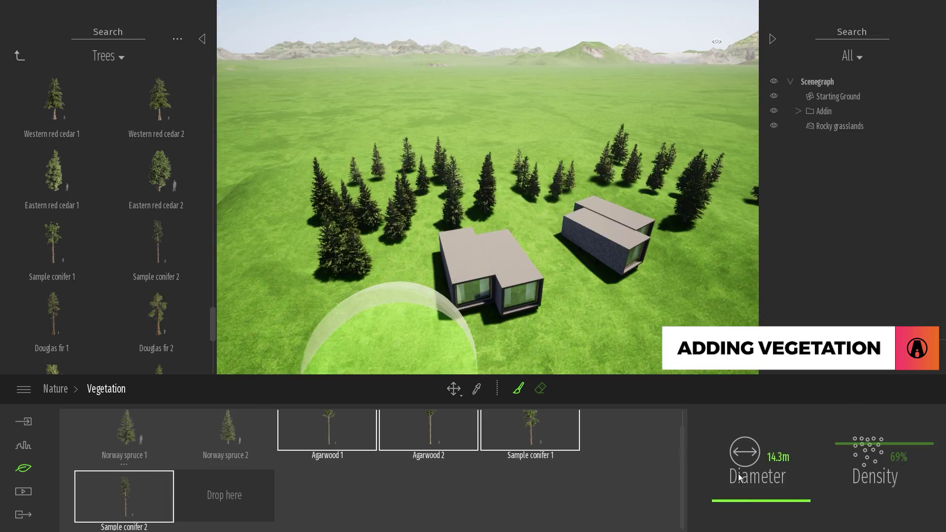
{"action": "left_click_drag", "start_coordinate": [738, 501], "coordinate": [739, 495]}
{"action": "left_click_drag", "start_coordinate": [315, 163], "coordinate": [473, 133]}
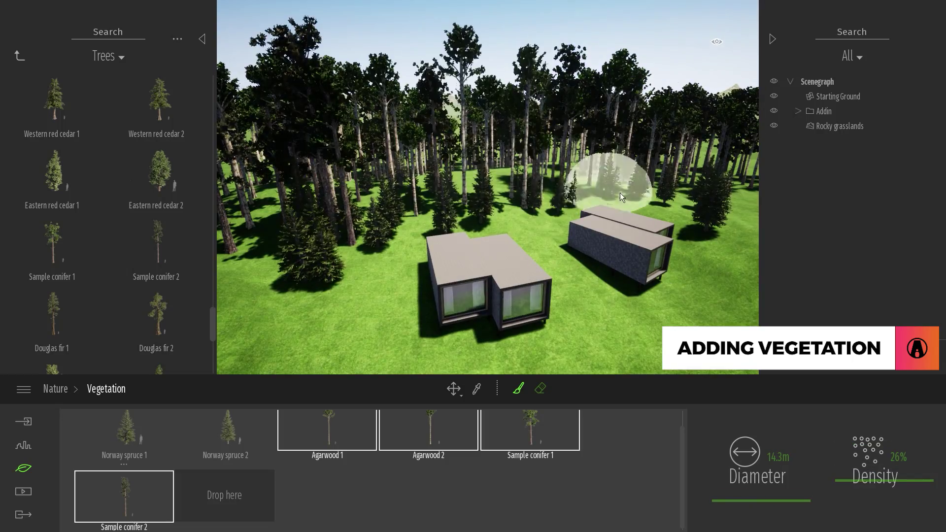
{"action": "left_click", "coordinate": [620, 193]}
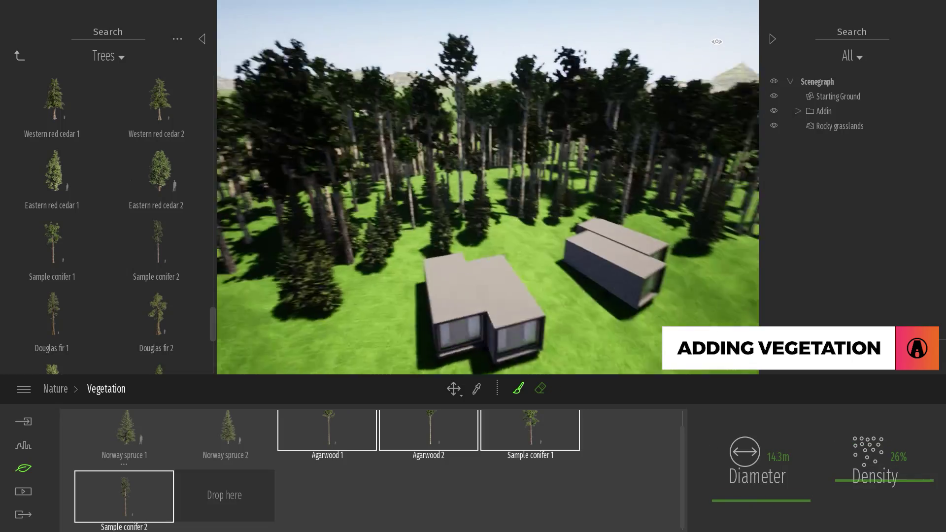
Thin out the agarwoods and sample conifers around the cabins with the vegetation eraser at 17% density.
{"action": "left_click", "coordinate": [540, 389]}
{"action": "left_click_drag", "start_coordinate": [884, 417], "coordinate": [884, 485]}
{"action": "left_click_drag", "start_coordinate": [884, 485], "coordinate": [883, 488]}
{"action": "left_click_drag", "start_coordinate": [513, 223], "coordinate": [443, 221]}
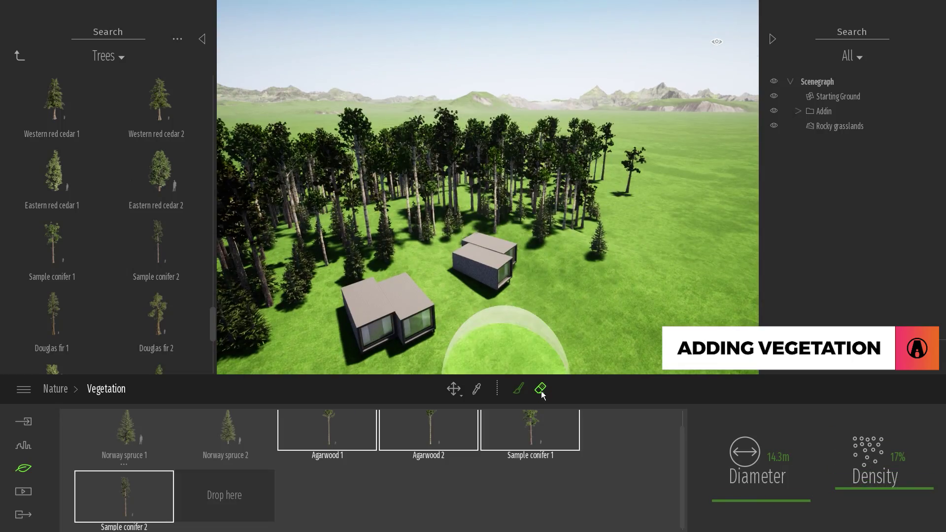
{"action": "left_click_drag", "start_coordinate": [760, 500], "coordinate": [760, 496]}
{"action": "mouse_move", "coordinate": [640, 259]}
{"action": "right_mouse_down"}
{"action": "mouse_move", "coordinate": [458, 269]}
{"action": "mouse_move", "coordinate": [577, 249]}
{"action": "right_mouse_up"}
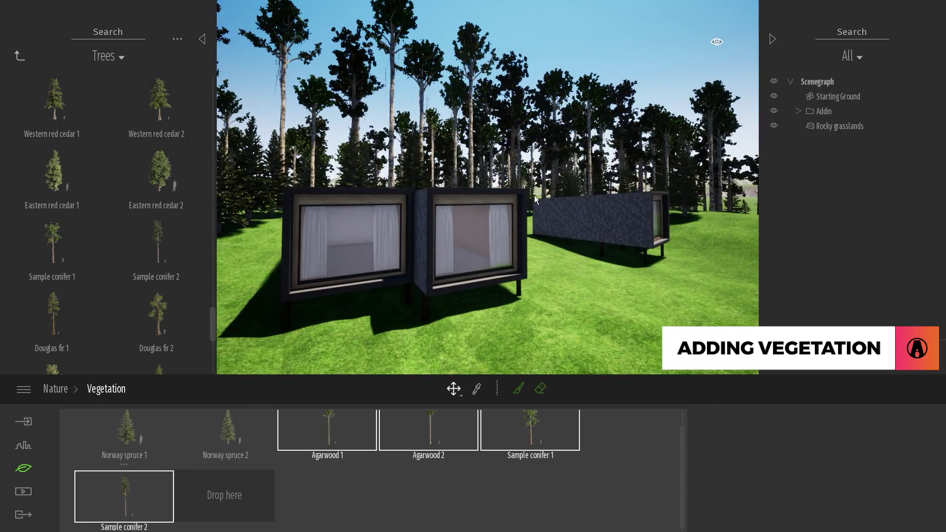
Add Wild Grass 01 and TallGrass 03 from the grass and flowers library to the vegetation palette.
{"action": "left_click", "coordinate": [19, 55]}
{"action": "left_click", "coordinate": [151, 185]}
{"action": "scroll", "coordinate": [150, 185], "scroll_direction": "down", "scroll_amount": 5}
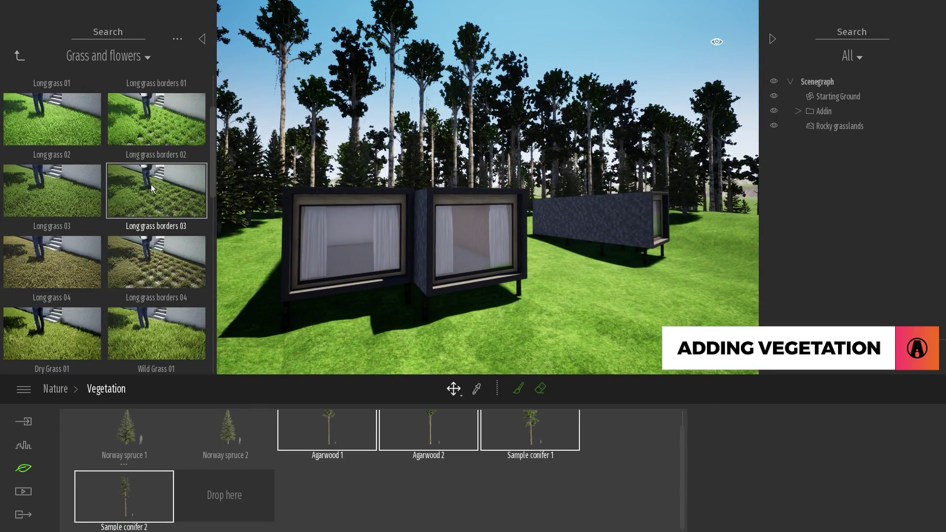
{"action": "left_click_drag", "start_coordinate": [158, 161], "coordinate": [224, 492]}
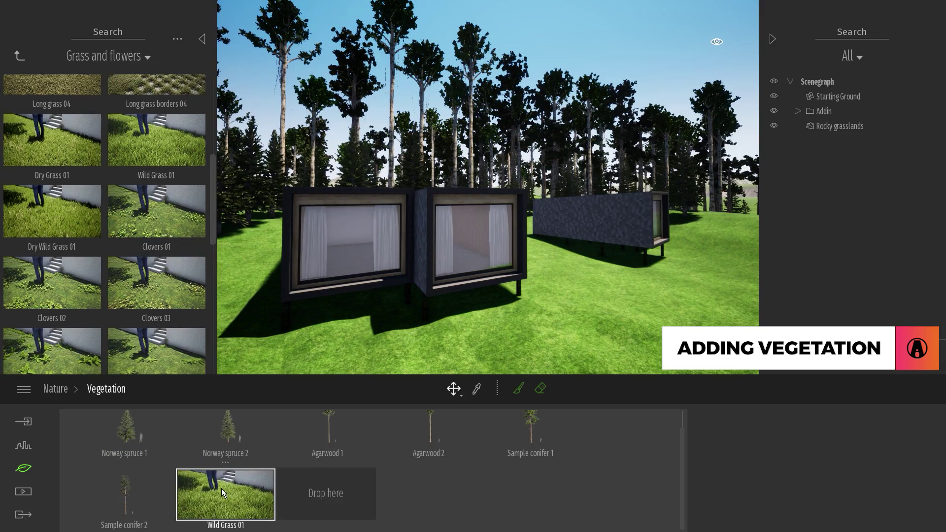
{"action": "scroll", "coordinate": [139, 305], "scroll_direction": "down", "scroll_amount": 8}
{"action": "scroll", "coordinate": [139, 305], "scroll_direction": "up", "scroll_amount": 1}
{"action": "mouse_move", "coordinate": [156, 173]}
{"action": "left_mouse_down"}
{"action": "mouse_move", "coordinate": [230, 328]}
{"action": "mouse_move", "coordinate": [326, 493]}
{"action": "left_mouse_up"}
Paint Wild Grass 01 and TallGrass 03 together around the cabins with a 20.0 m brush at 100% density.
{"action": "mouse_move", "coordinate": [354, 348]}
{"action": "right_mouse_down"}
{"action": "mouse_move", "coordinate": [296, 354]}
{"action": "mouse_move", "coordinate": [290, 369]}
{"action": "right_mouse_up"}
{"action": "left_click", "coordinate": [246, 501]}
{"action": "left_click", "coordinate": [310, 498], "text": "ctrl"}
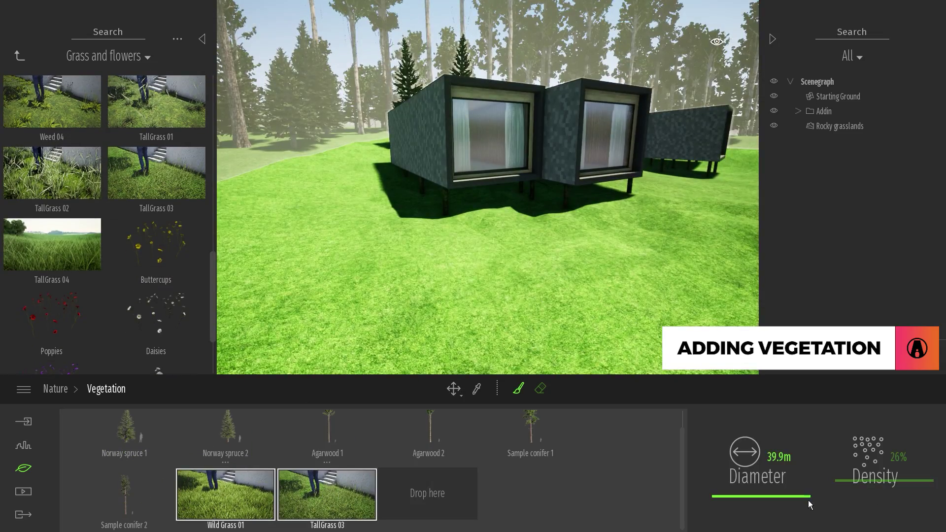
{"action": "left_click_drag", "start_coordinate": [808, 497], "coordinate": [805, 503]}
{"action": "left_click_drag", "start_coordinate": [848, 479], "coordinate": [846, 448]}
{"action": "left_click_drag", "start_coordinate": [788, 504], "coordinate": [799, 497]}
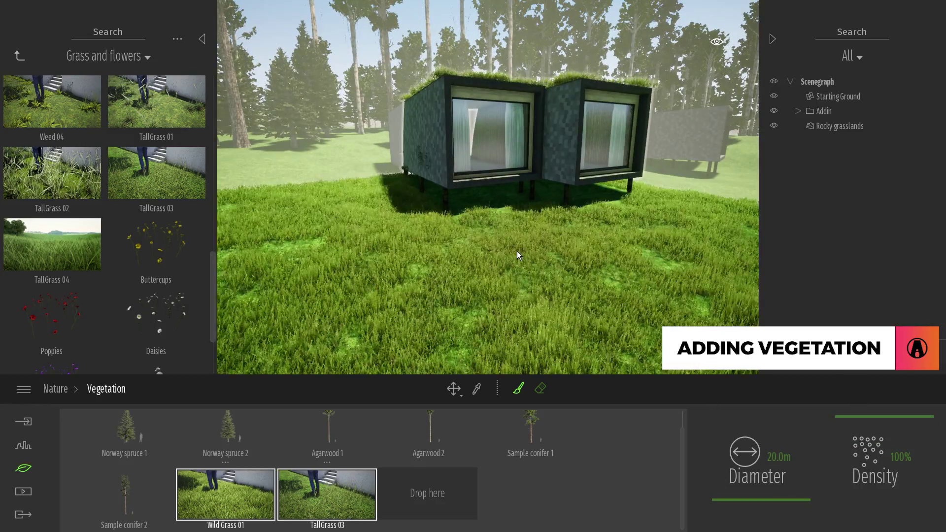
{"action": "scroll", "coordinate": [516, 251], "scroll_direction": "up", "scroll_amount": 5}
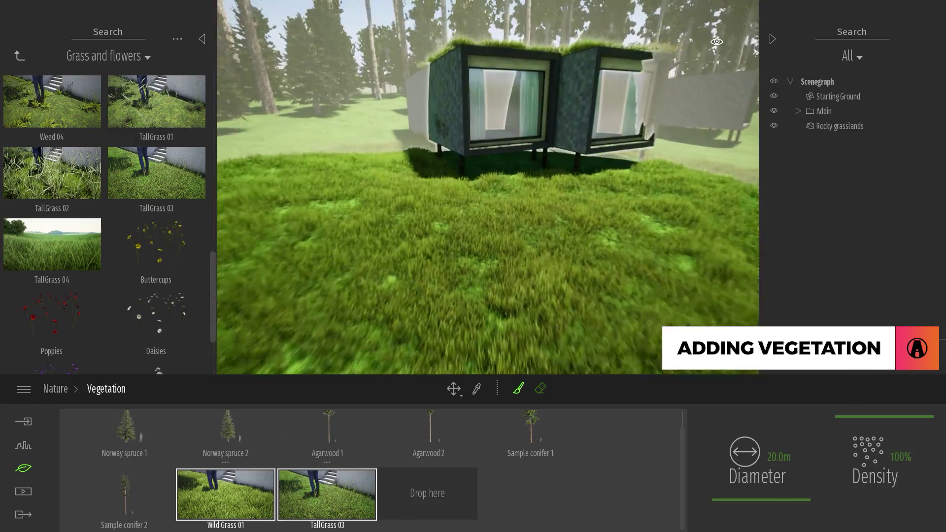
{"action": "scroll", "coordinate": [517, 251], "scroll_direction": "down", "scroll_amount": 6}
{"action": "right_click_drag", "start_coordinate": [516, 251], "coordinate": [534, 140]}
{"action": "scroll", "coordinate": [536, 143], "scroll_direction": "up", "scroll_amount": 5}
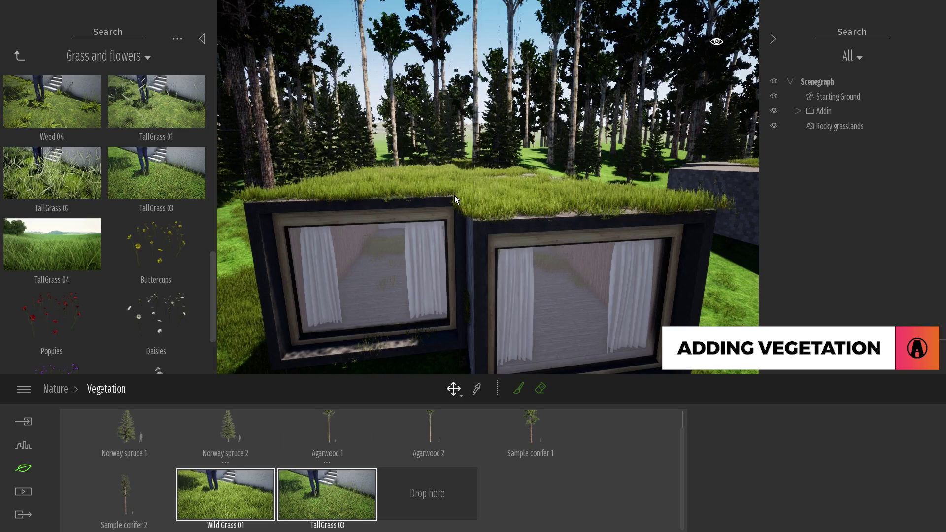
Erase all the painted grass around and on top of the cabins with a 76.8 m eraser at 100% density.
{"action": "scroll", "coordinate": [454, 195], "scroll_direction": "down", "scroll_amount": 5}
{"action": "scroll", "coordinate": [544, 352], "scroll_direction": "down", "scroll_amount": 5}
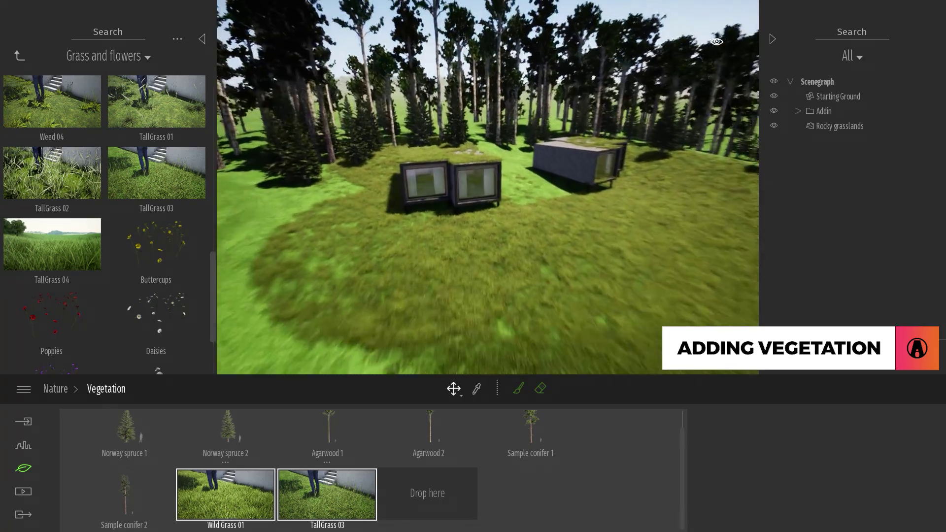
{"action": "left_click", "coordinate": [540, 388]}
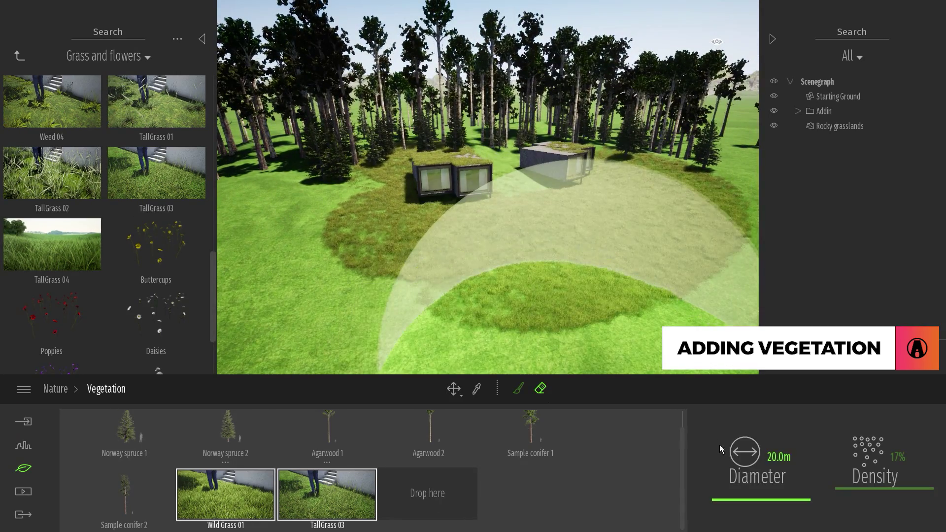
{"action": "left_click_drag", "start_coordinate": [791, 499], "coordinate": [793, 489]}
{"action": "left_click_drag", "start_coordinate": [906, 487], "coordinate": [923, 389]}
{"action": "left_click", "coordinate": [551, 181]}
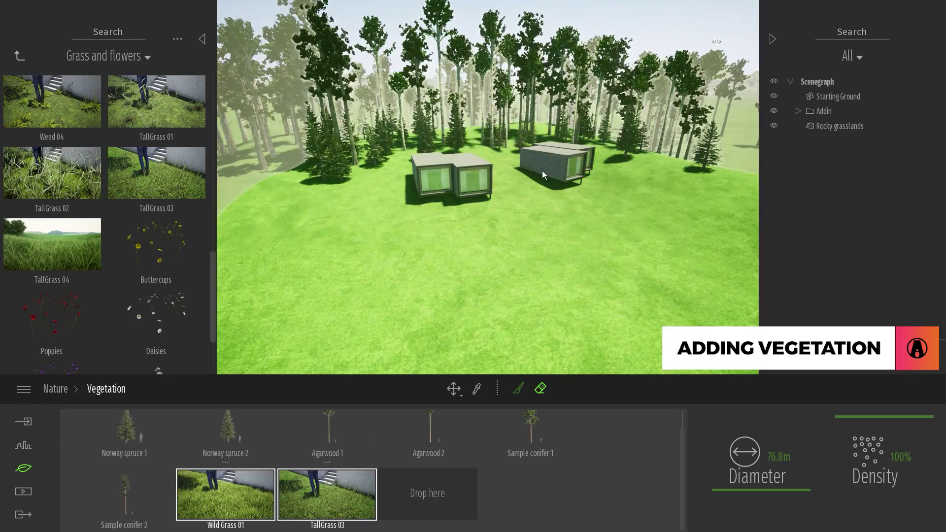
{"action": "key", "text": "Escape"}
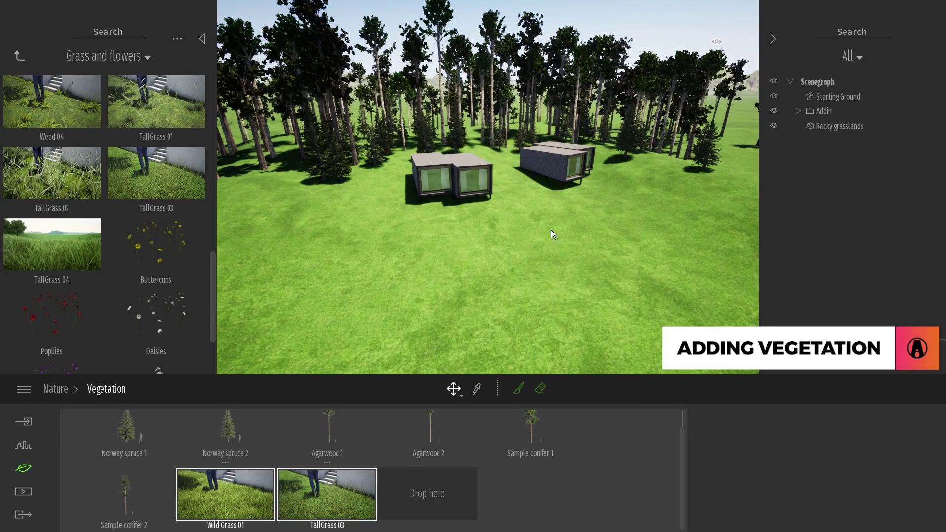
Select the Ground-Ground object within the Addin group and isolate it.
{"action": "left_click", "coordinate": [468, 260]}
{"action": "left_click", "coordinate": [798, 111]}
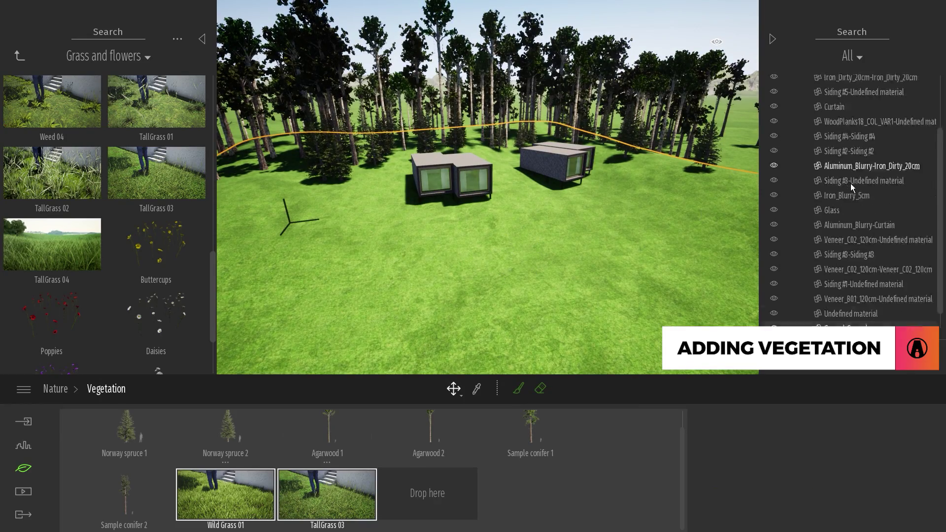
{"action": "scroll", "coordinate": [854, 184], "scroll_direction": "down", "scroll_amount": 2}
{"action": "right_click", "coordinate": [857, 309]}
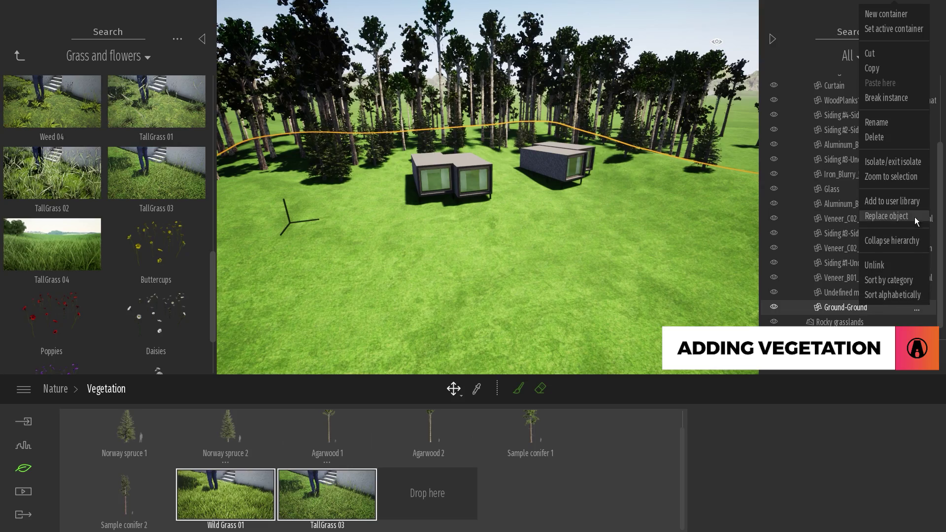
{"action": "left_click", "coordinate": [896, 164]}
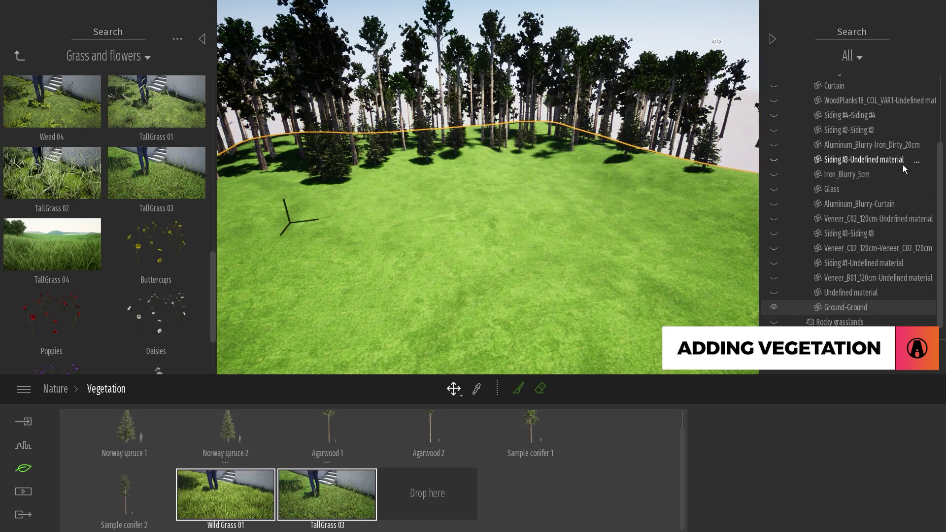
Cover the isolated ground with Wild Grass 01 and TallGrass 03 using a 31.3 m brush at 100% density.
{"action": "left_click", "coordinate": [518, 388]}
{"action": "scroll", "coordinate": [486, 281], "scroll_direction": "down", "scroll_amount": 5}
{"action": "left_click_drag", "start_coordinate": [766, 490], "coordinate": [767, 497]}
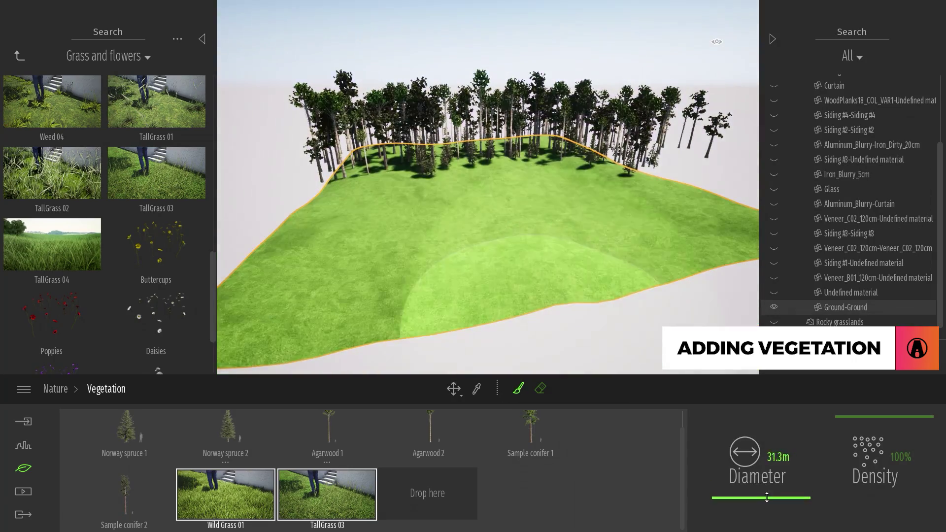
{"action": "mouse_move", "coordinate": [512, 282]}
{"action": "left_mouse_down"}
{"action": "mouse_move", "coordinate": [548, 179]}
{"action": "mouse_move", "coordinate": [620, 214]}
{"action": "left_mouse_up"}
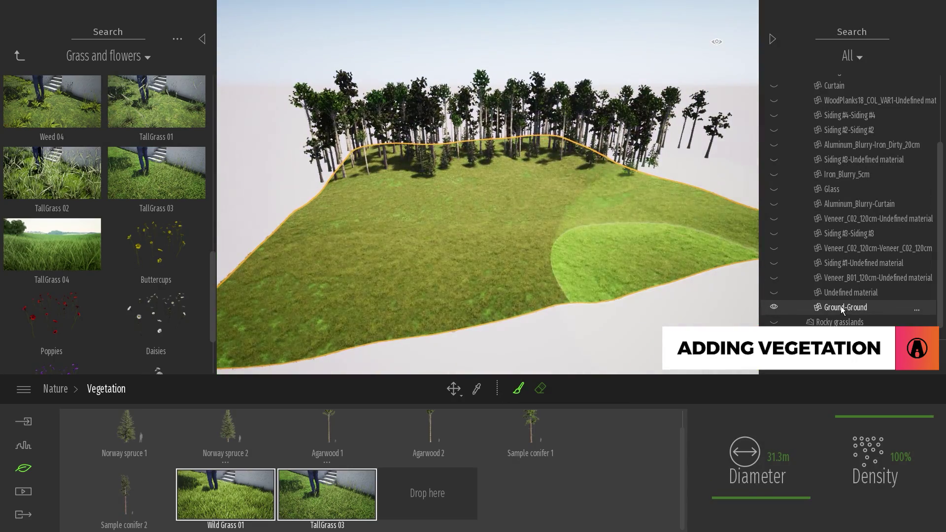
Exit isolation of the Ground-Ground object to bring back the cabins and the rest of the scene.
{"action": "right_click", "coordinate": [840, 306]}
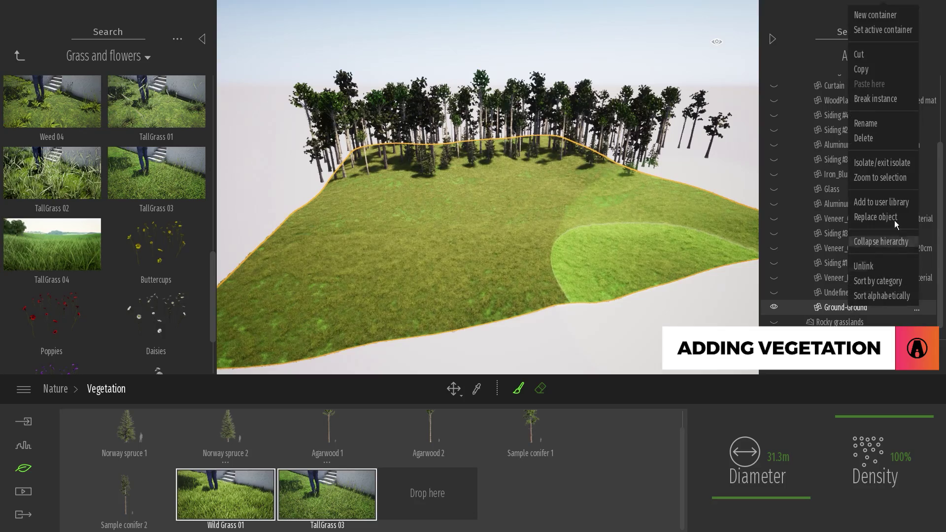
{"action": "left_click", "coordinate": [889, 163]}
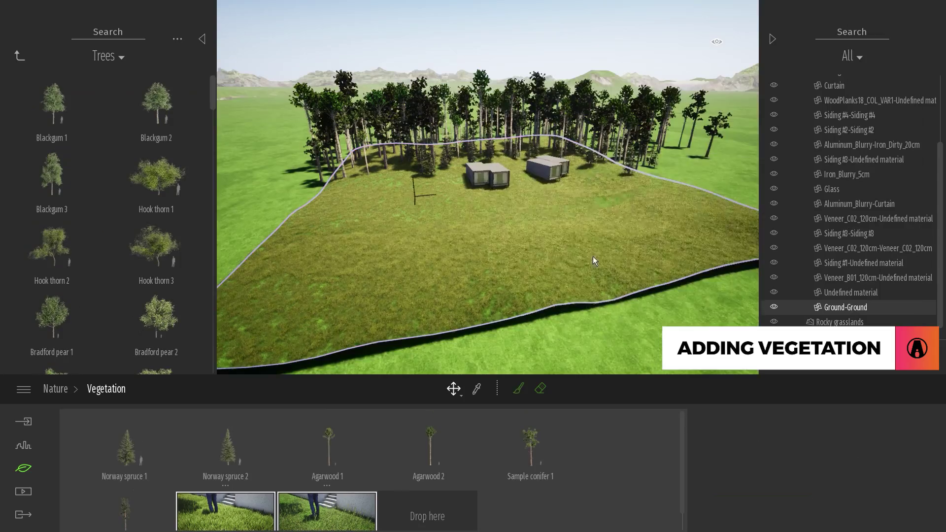
{"action": "scroll", "coordinate": [594, 260], "scroll_direction": "up", "scroll_amount": 3}
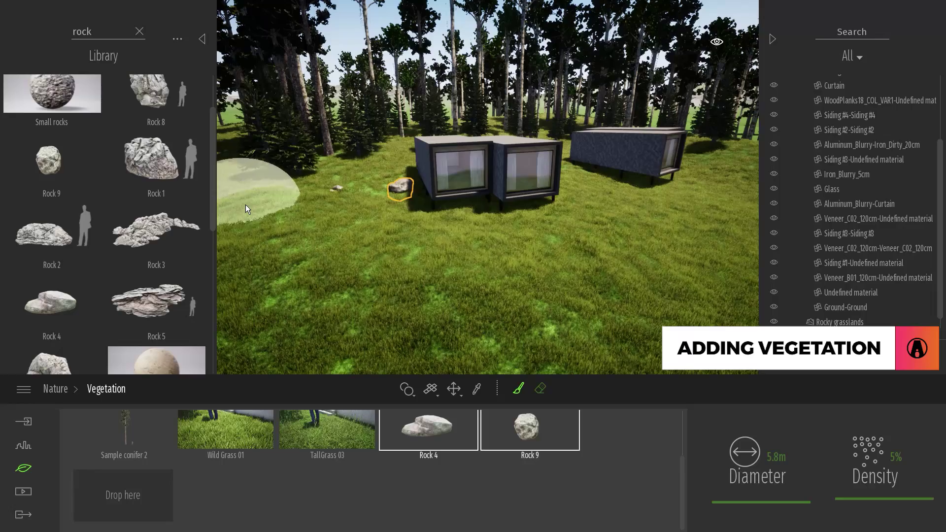
Scatter Rock 4 and Rock 9 on the grass with a 5.8 m brush at 5% density, and place a Cinnamon fern beside the front cabin.
{"action": "left_click_drag", "start_coordinate": [245, 205], "coordinate": [407, 149]}
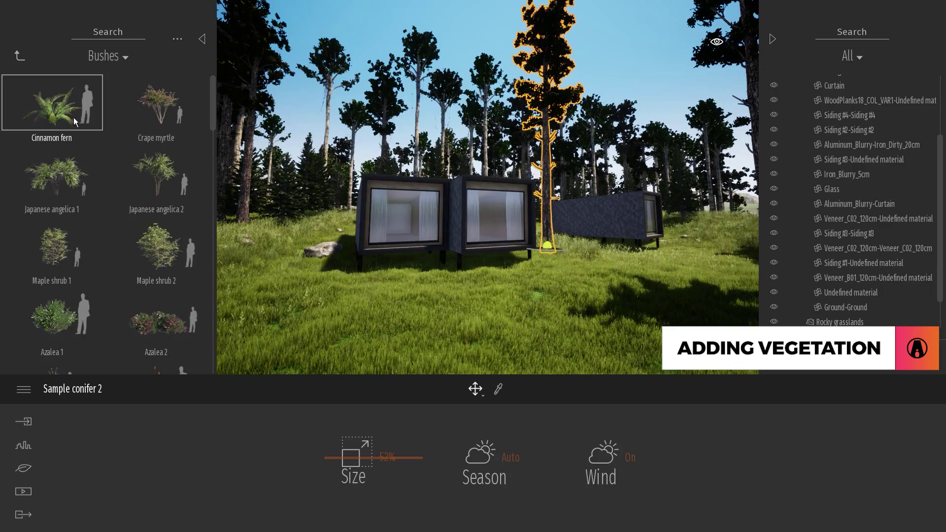
{"action": "left_click", "coordinate": [324, 270]}
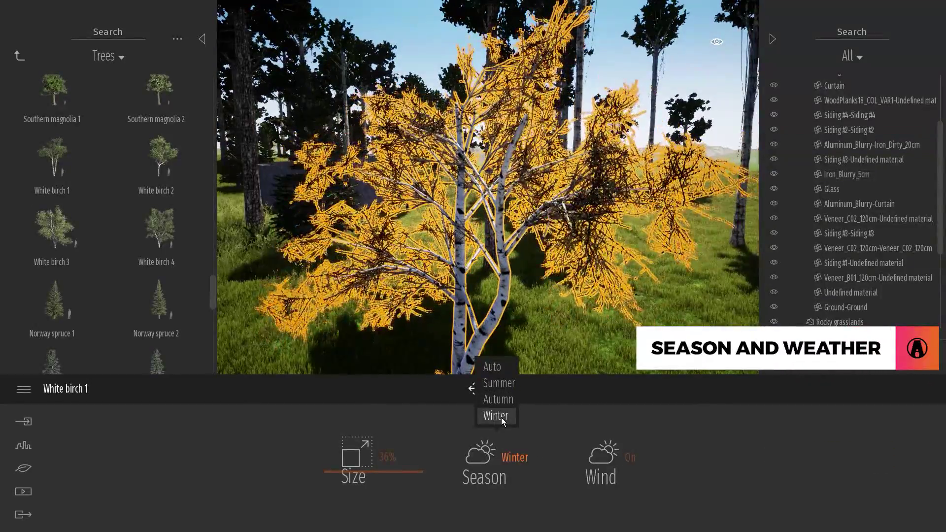
Set the White birch 1's season to Autumn, and move the scene's season to just past winter.
{"action": "left_click", "coordinate": [507, 398]}
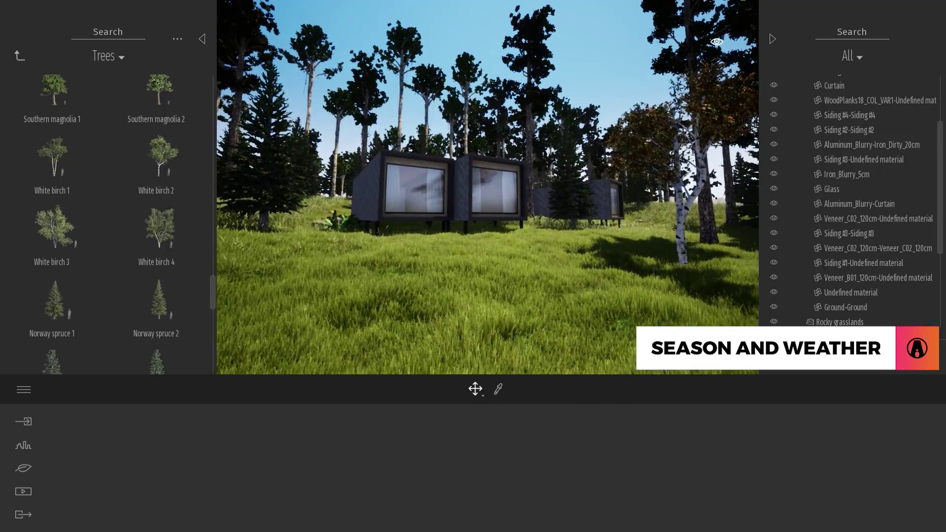
{"action": "left_click", "coordinate": [17, 469]}
{"action": "left_click", "coordinate": [375, 452]}
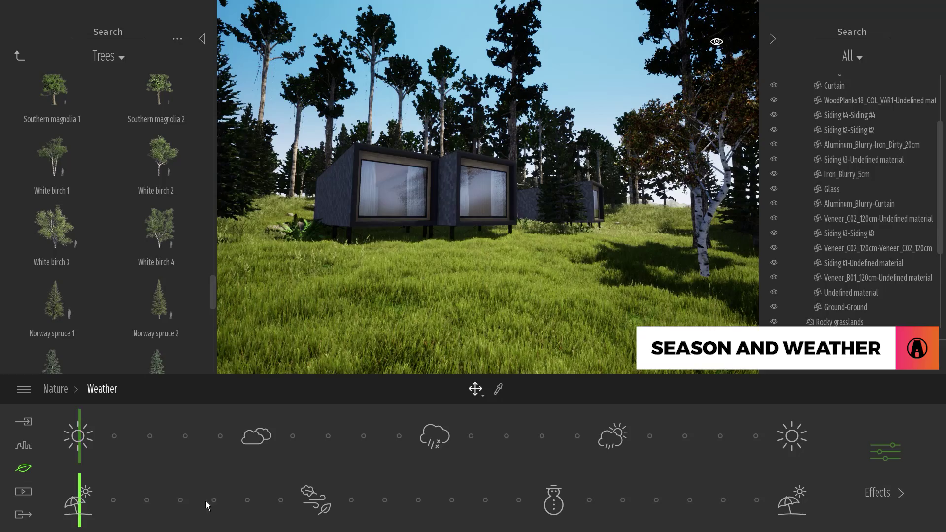
{"action": "mouse_move", "coordinate": [434, 508]}
{"action": "left_mouse_down"}
{"action": "mouse_move", "coordinate": [656, 513]}
{"action": "mouse_move", "coordinate": [602, 512]}
{"action": "left_mouse_up"}
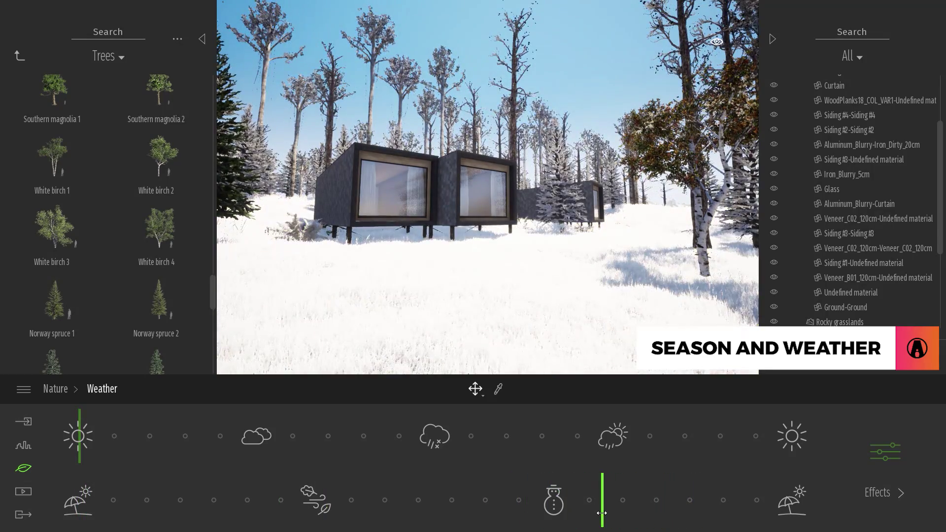
Change the seasons of the White birch 1 and the green conifer near the cabins to match the winter scene.
{"action": "left_click", "coordinate": [699, 261]}
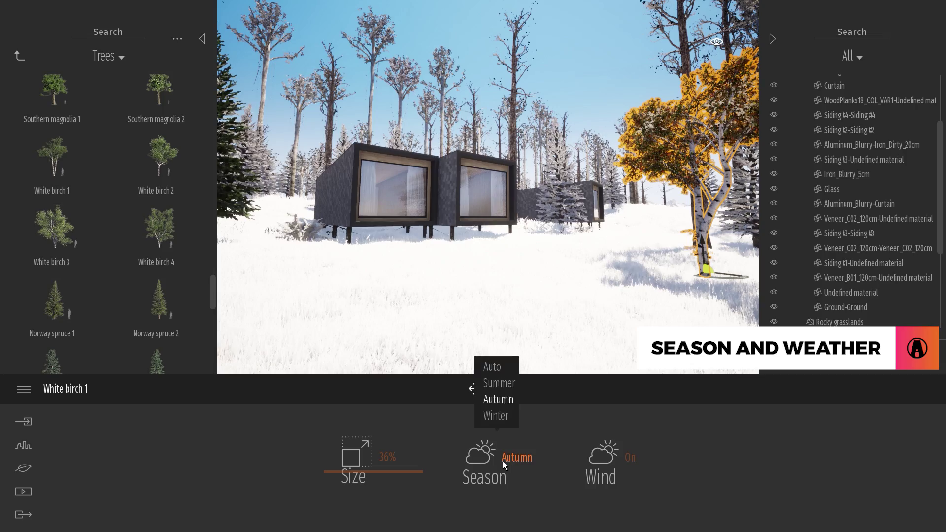
{"action": "key", "text": "Escape"}
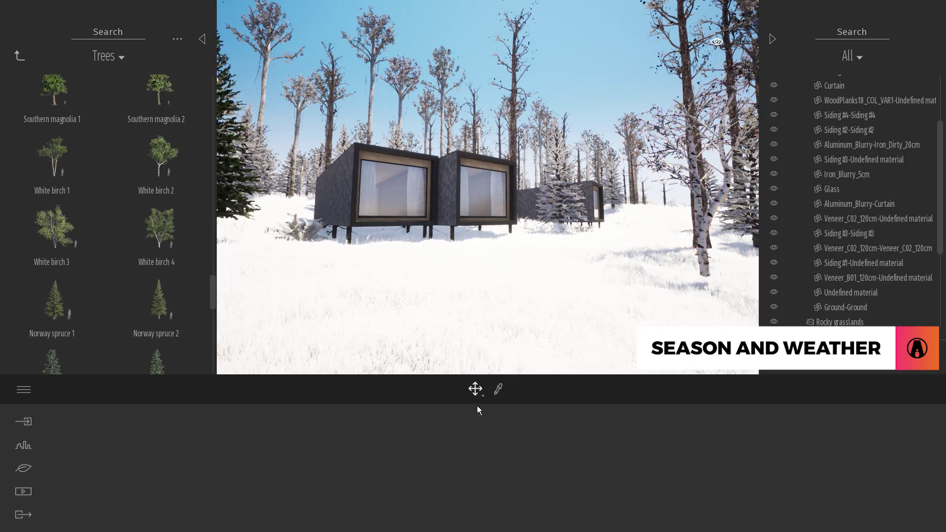
{"action": "left_click", "coordinate": [347, 467]}
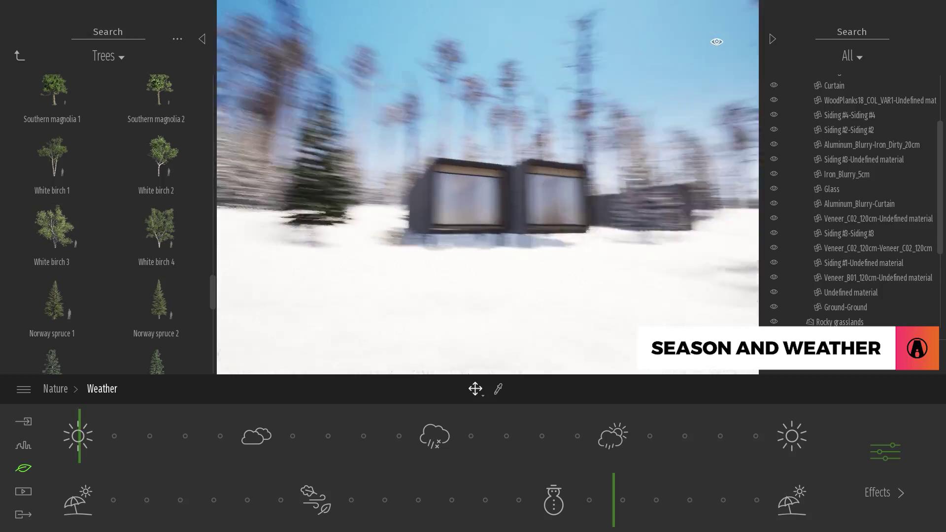
{"action": "left_click", "coordinate": [366, 218]}
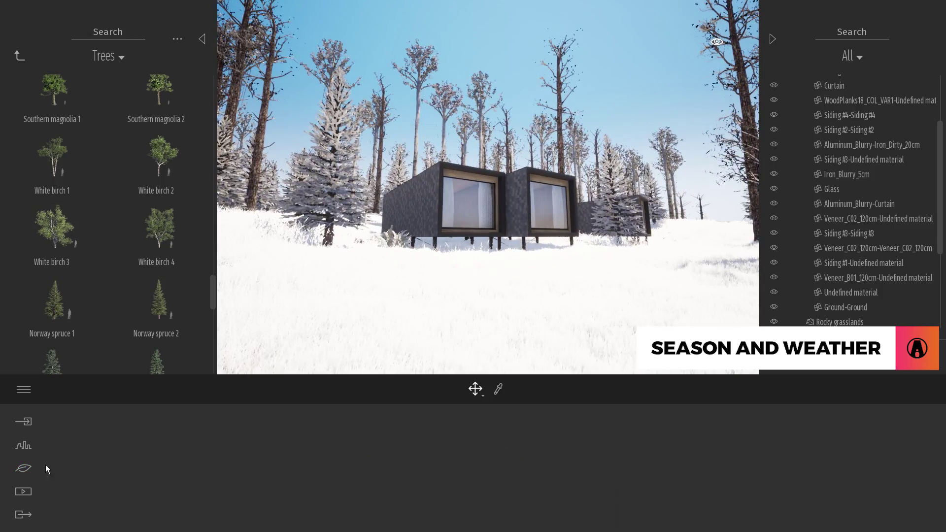
Set the scene's weather to just before the sun-and-shower stage and its season to a little past winter, keeping snow on the ground.
{"action": "left_click", "coordinate": [346, 473]}
{"action": "mouse_move", "coordinate": [120, 445]}
{"action": "left_mouse_down"}
{"action": "mouse_move", "coordinate": [535, 447]}
{"action": "mouse_move", "coordinate": [482, 449]}
{"action": "left_mouse_up"}
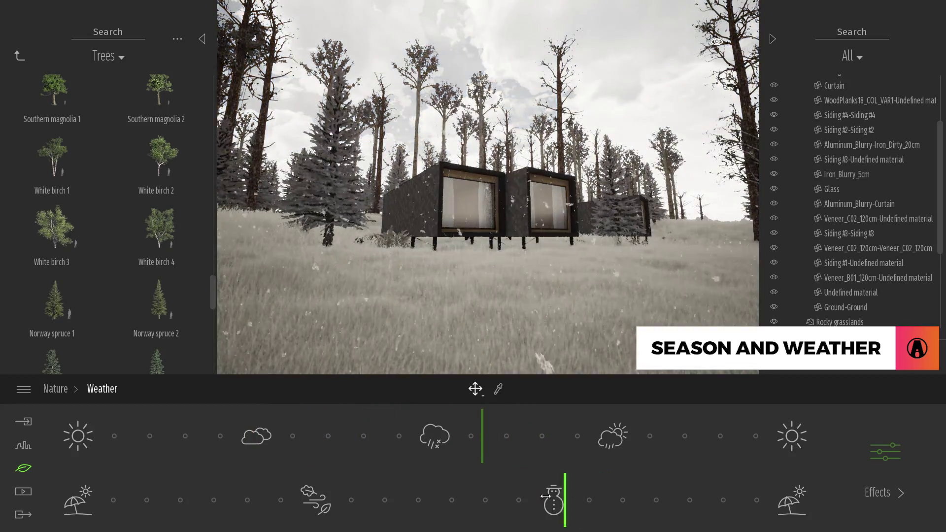
{"action": "mouse_move", "coordinate": [545, 496]}
{"action": "left_mouse_down"}
{"action": "mouse_move", "coordinate": [67, 491]}
{"action": "mouse_move", "coordinate": [612, 497]}
{"action": "left_mouse_up"}
{"action": "left_click_drag", "start_coordinate": [482, 446], "coordinate": [592, 451]}
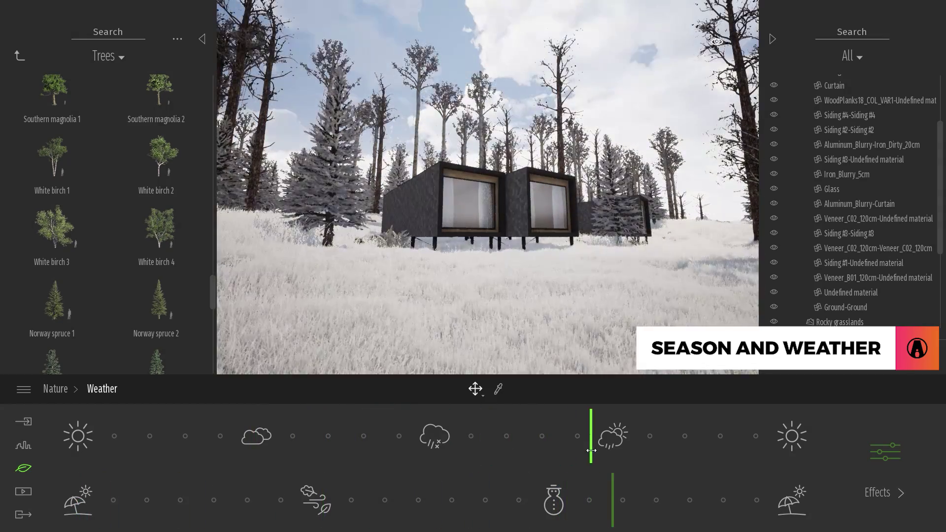
{"action": "mouse_move", "coordinate": [611, 482]}
{"action": "left_mouse_down"}
{"action": "mouse_move", "coordinate": [714, 488]}
{"action": "mouse_move", "coordinate": [639, 488]}
{"action": "left_mouse_up"}
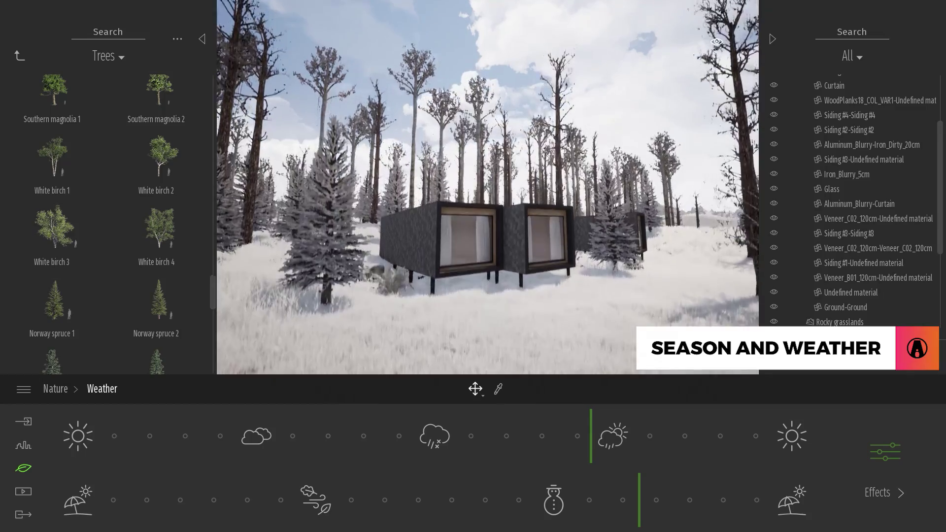
Open the saved images, select the last one, Image 08 copy, and set its time of day to around sunset.
{"action": "left_click", "coordinate": [23, 491]}
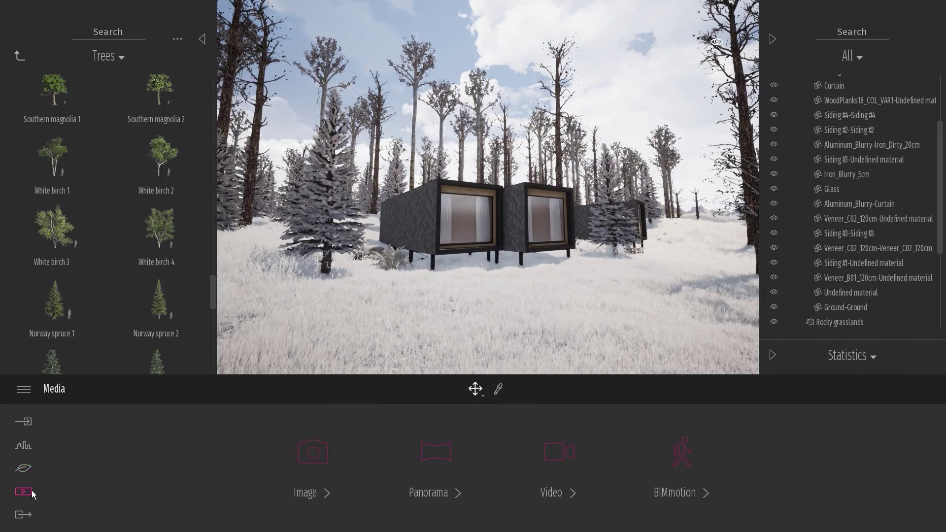
{"action": "left_click", "coordinate": [277, 477]}
{"action": "left_click", "coordinate": [240, 460]}
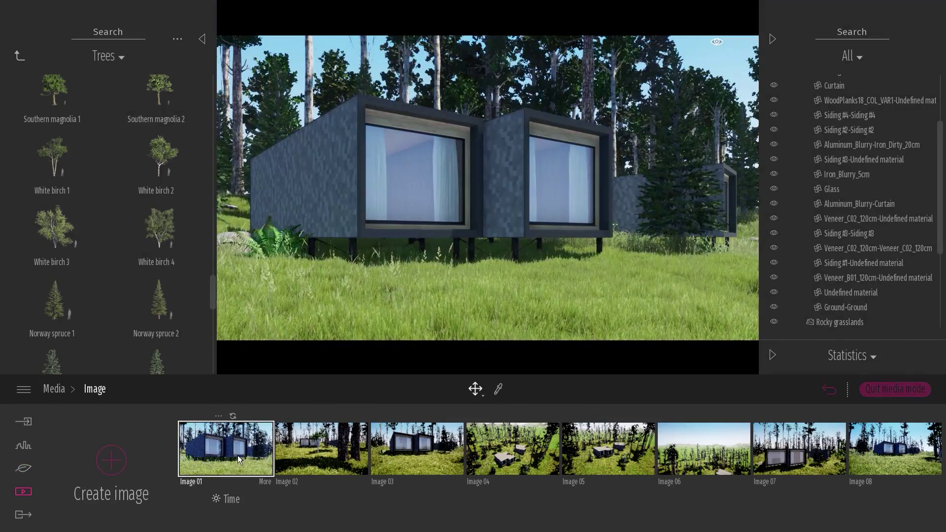
{"action": "left_click", "coordinate": [906, 453]}
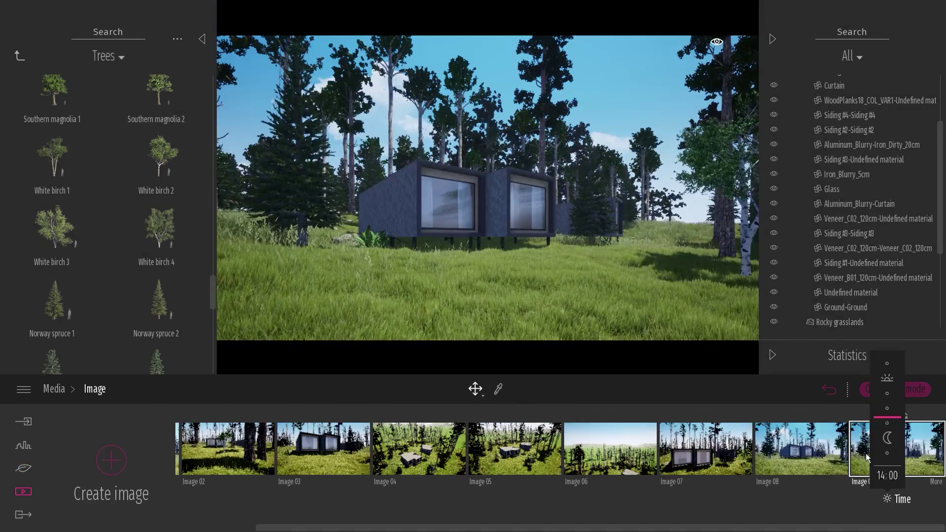
{"action": "left_click_drag", "start_coordinate": [886, 419], "coordinate": [887, 442]}
Adjust the north offset in Image 08 copy's localization settings to bring the low sun into view beside the cabins.
{"action": "left_click", "coordinate": [933, 482]}
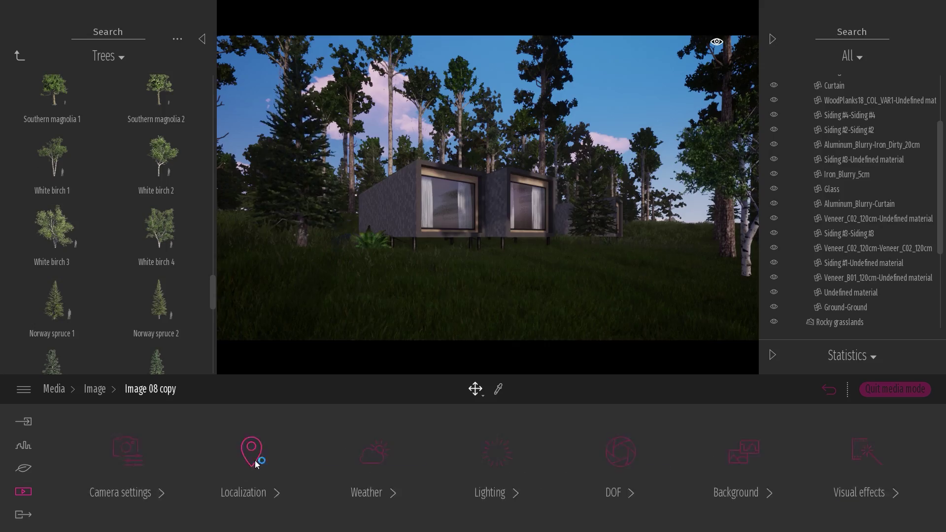
{"action": "left_click", "coordinate": [256, 463]}
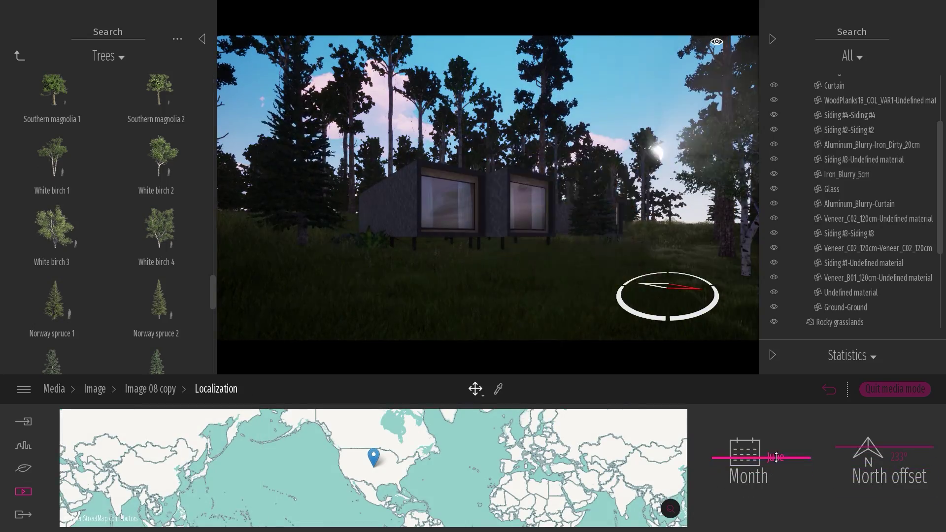
{"action": "left_click", "coordinate": [151, 388]}
Set Image 08 copy's lighting to sun 10.00, ambient 2.00 and shadow distance 200 m.
{"action": "left_click", "coordinate": [492, 451]}
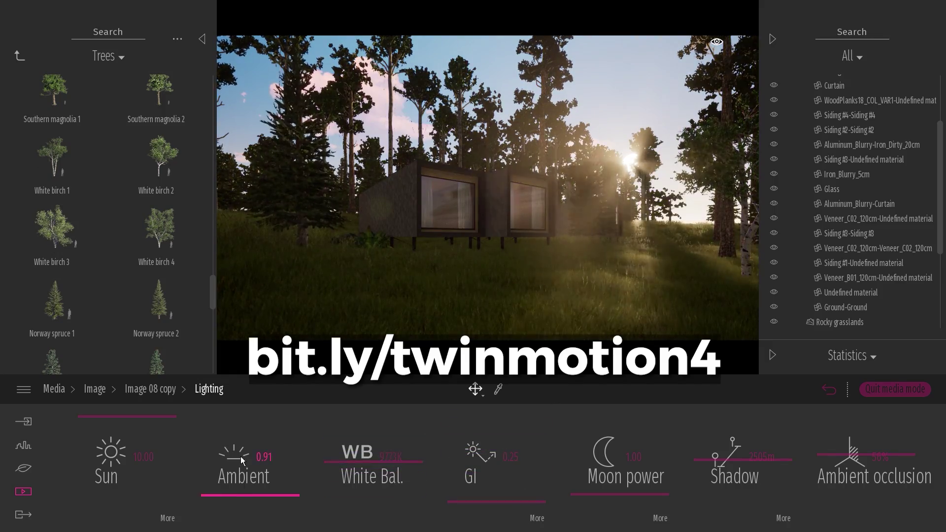
{"action": "left_click_drag", "start_coordinate": [242, 461], "coordinate": [264, 458]}
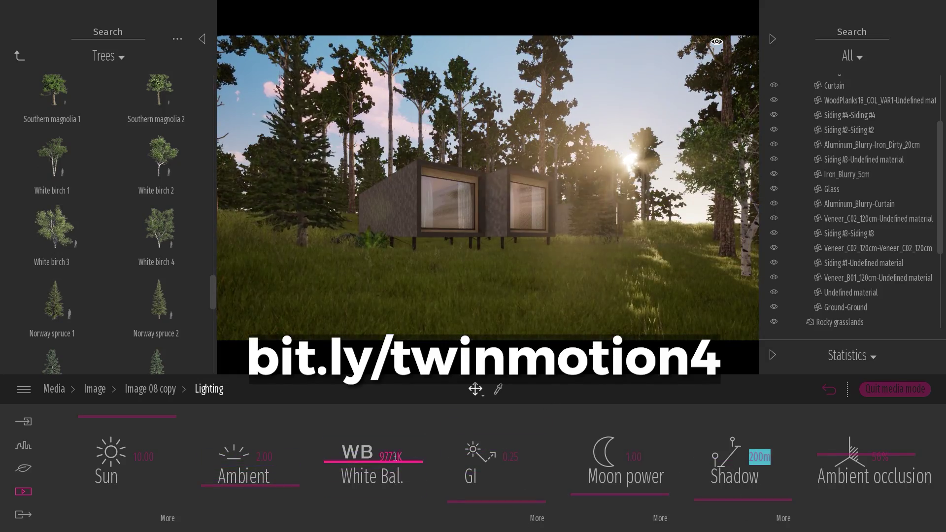
Readjust Image 08 copy's north offset to move the sun behind the birch and casting long shadows across the grass.
{"action": "left_click", "coordinate": [150, 389]}
{"action": "left_click", "coordinate": [236, 453]}
{"action": "left_click_drag", "start_coordinate": [886, 458], "coordinate": [887, 445]}
Set the white balance in Image 08 copy's lighting to 7727K.
{"action": "left_click", "coordinate": [150, 388]}
{"action": "left_click", "coordinate": [492, 451]}
{"action": "left_click_drag", "start_coordinate": [364, 461], "coordinate": [364, 479]}
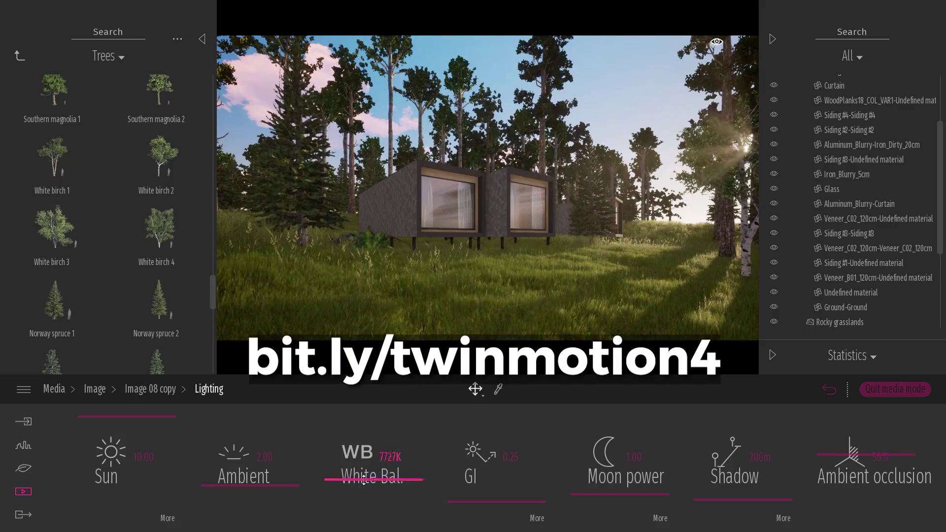